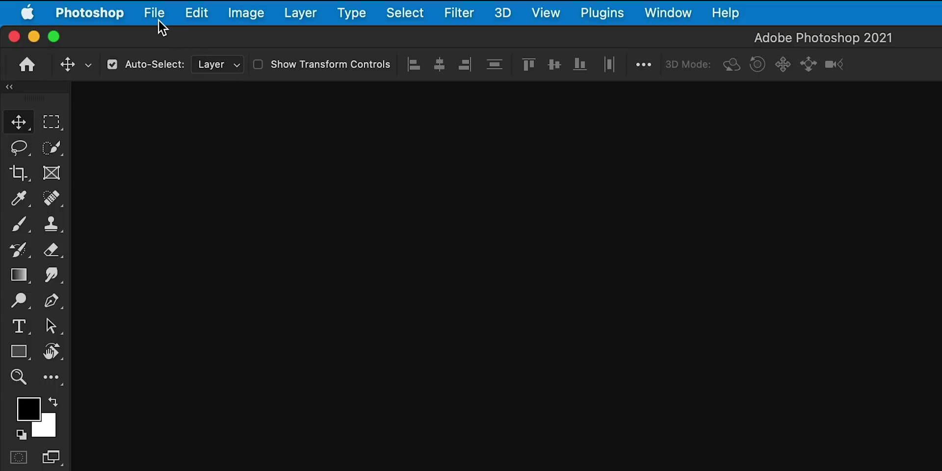
# Step: Create a new 1920×1080 px document, Untitled-1
pyautogui.click(158, 21)
pyautogui.click(167, 36)
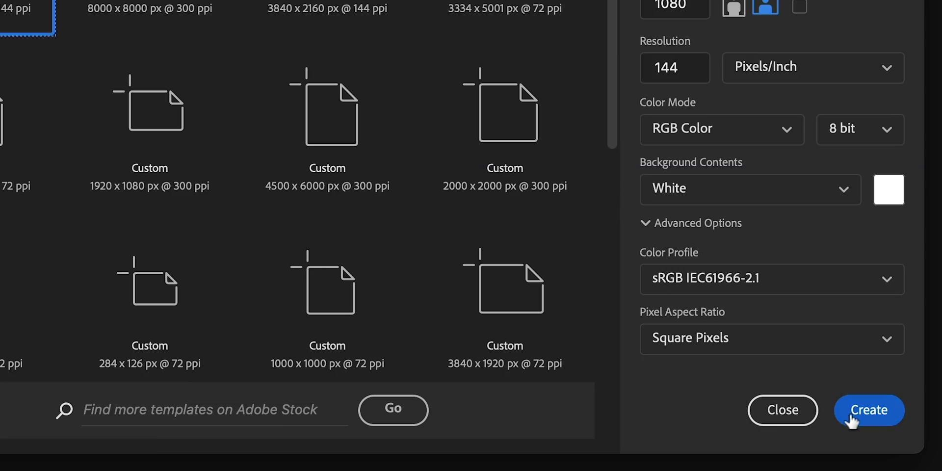
pyautogui.click(851, 413)
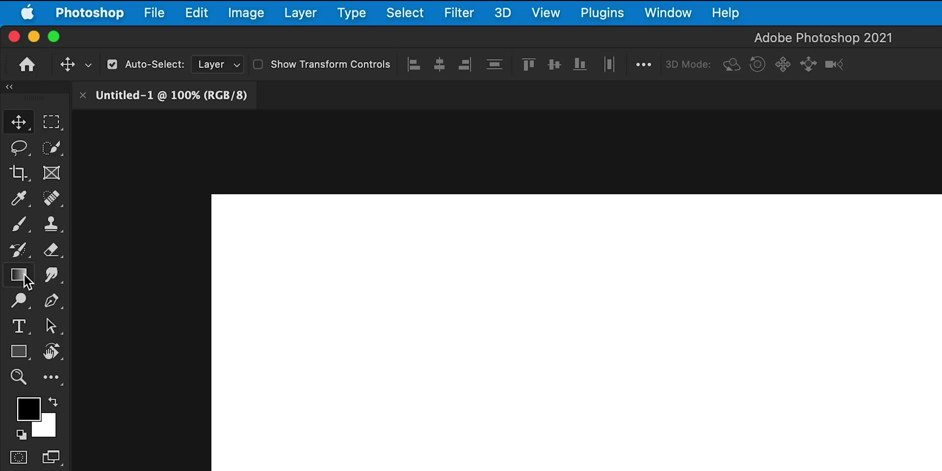
# Step: Fill the canvas solid black with the Paint Bucket tool
pyautogui.click(8, 159)
pyautogui.rightClick(24, 276)
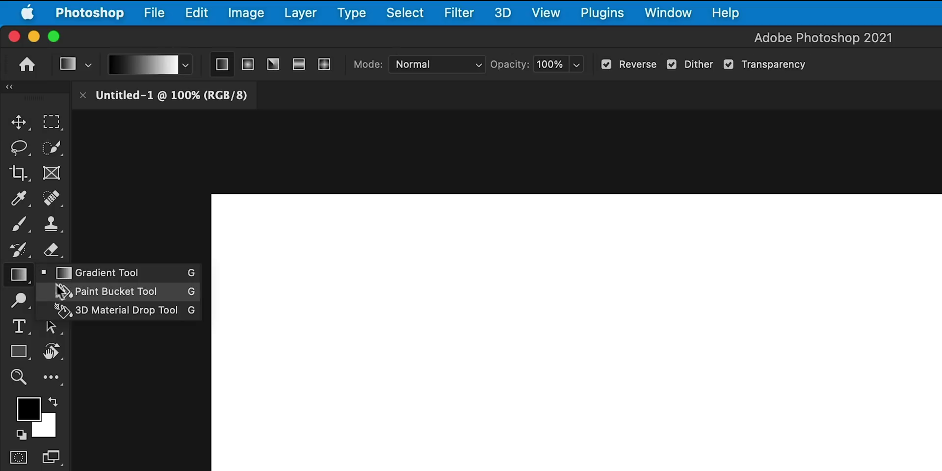
pyautogui.click(116, 291)
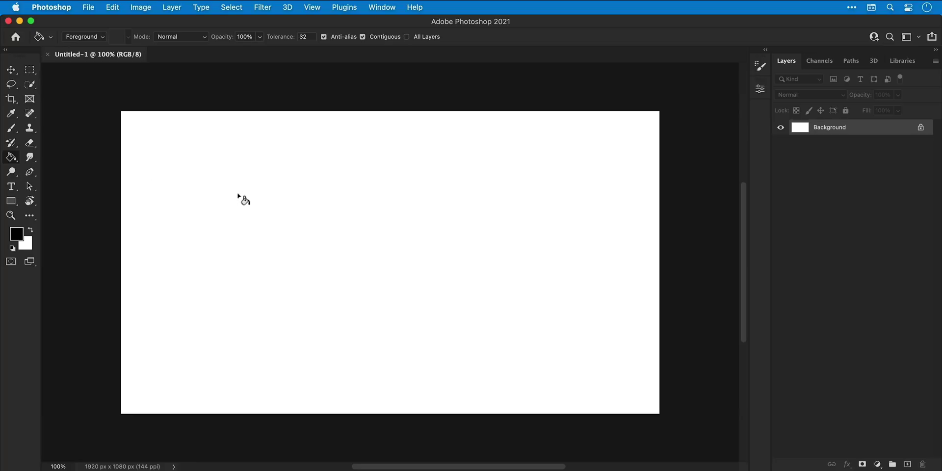
pyautogui.click(239, 196)
pyautogui.press('v')
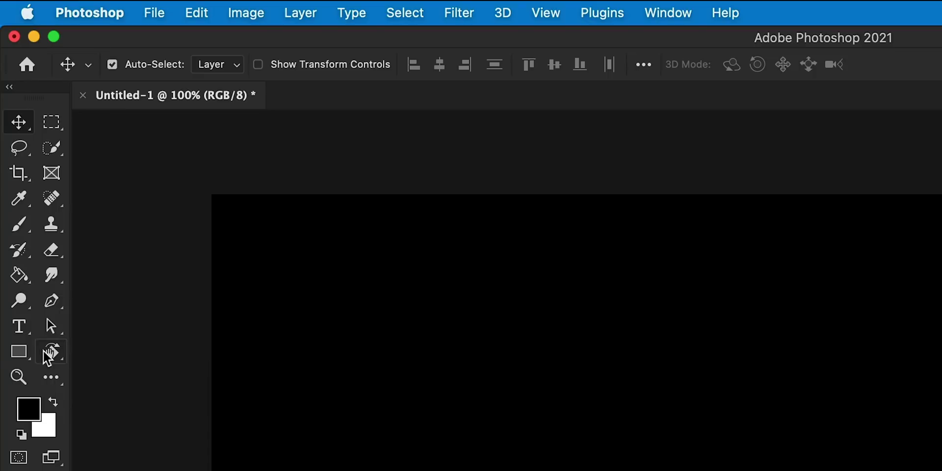
# Step: Draw a 590 px circle with no stroke and yellow-green fill, then move it toward centre
pyautogui.click(16, 201)
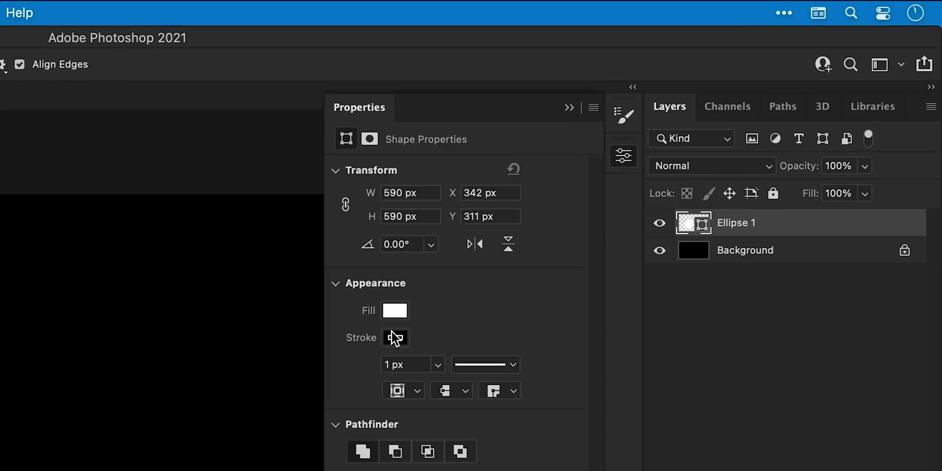
pyautogui.click(395, 338)
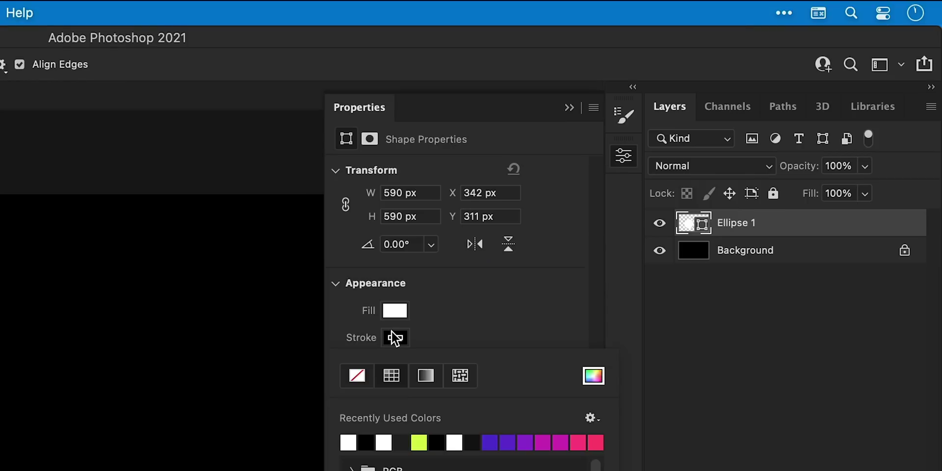
pyautogui.click(357, 378)
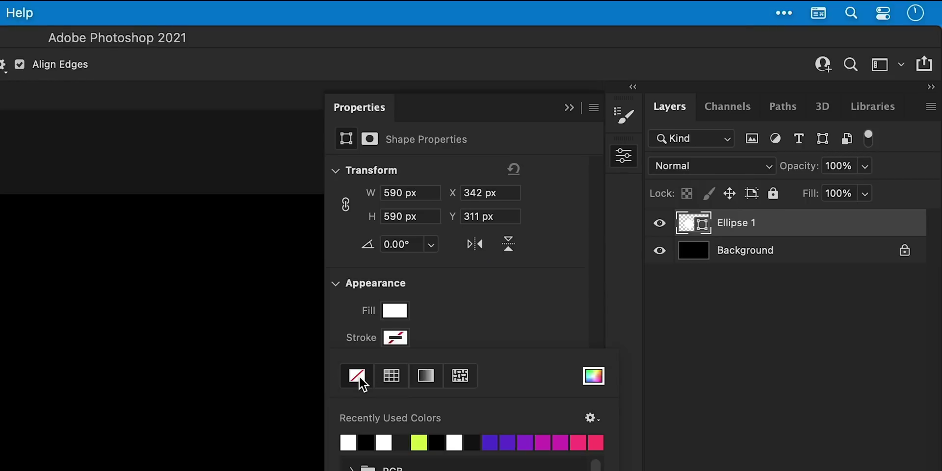
pyautogui.click(395, 314)
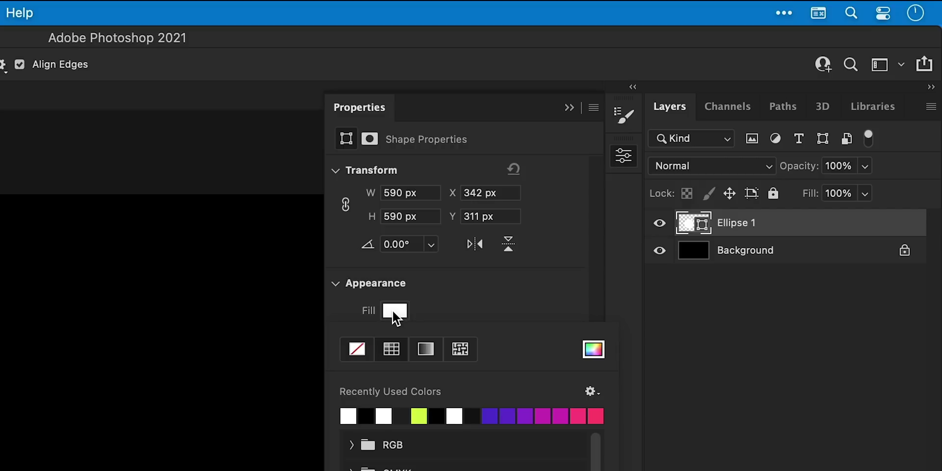
pyautogui.click(419, 416)
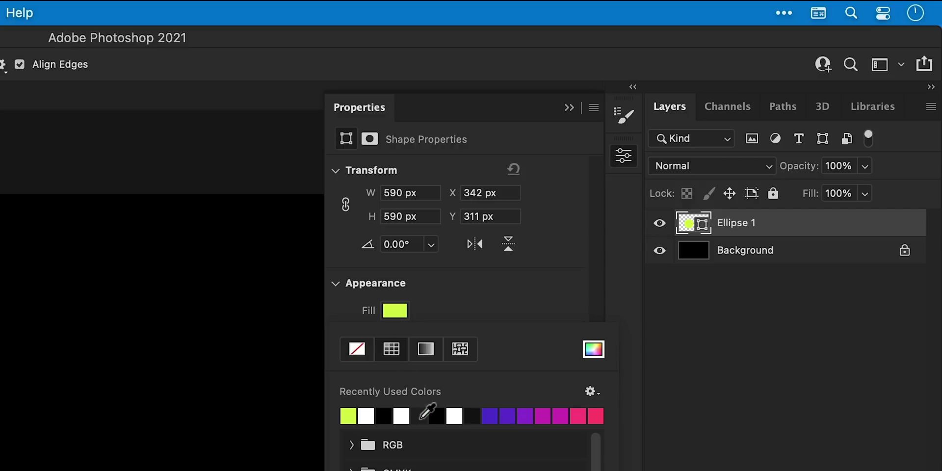
pyautogui.press('v')
pyautogui.moveTo(357, 272); pyautogui.dragTo(436, 252)
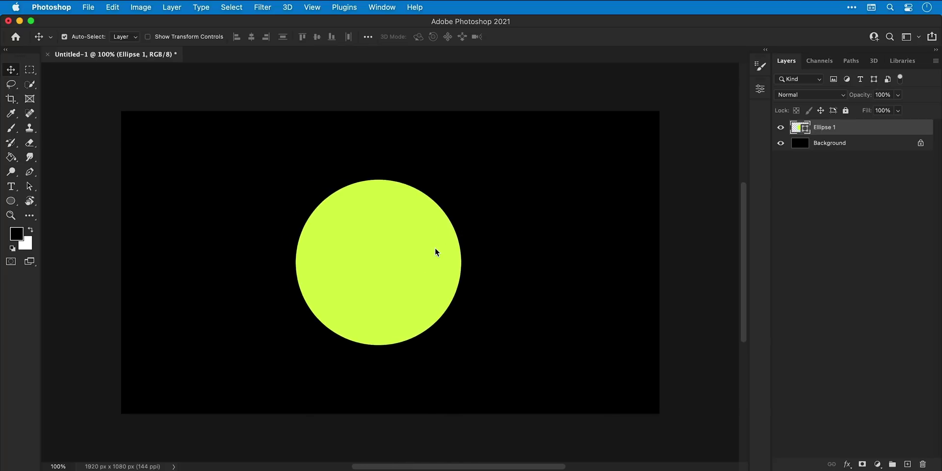
# Step: Duplicate the circle and scale the copy down slightly to about 537 px
pyautogui.press('super+j')
pyautogui.click(118, 11)
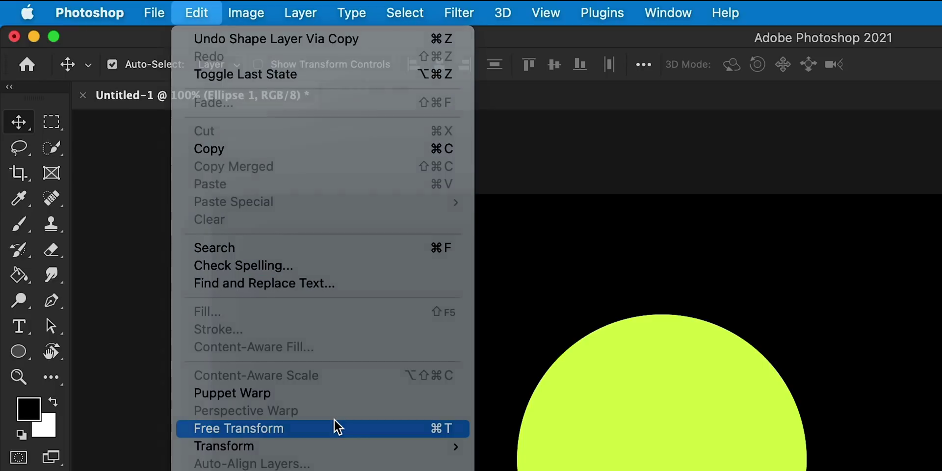
pyautogui.click(337, 428)
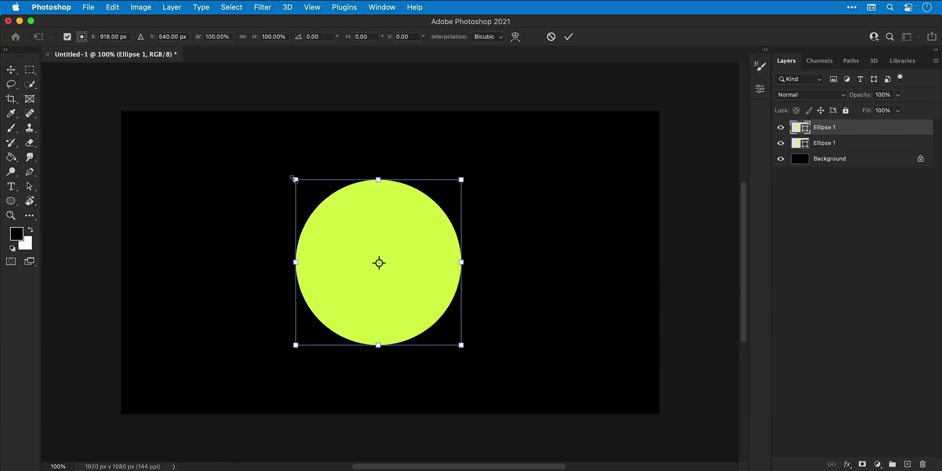
pyautogui.moveTo(294, 179); pyautogui.dragTo(297, 181)
pyautogui.press('Escape')
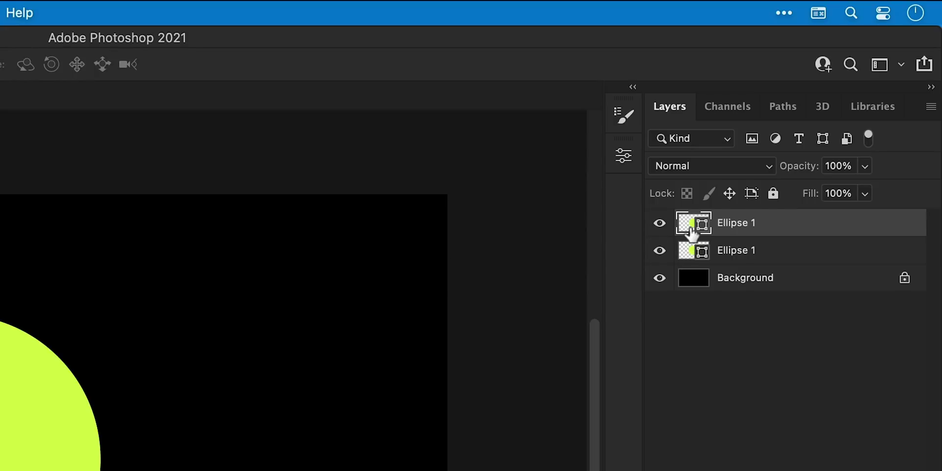
# Step: Fill the top copy black so only a thin yellow-green ring shows
pyautogui.doubleClick(798, 129)
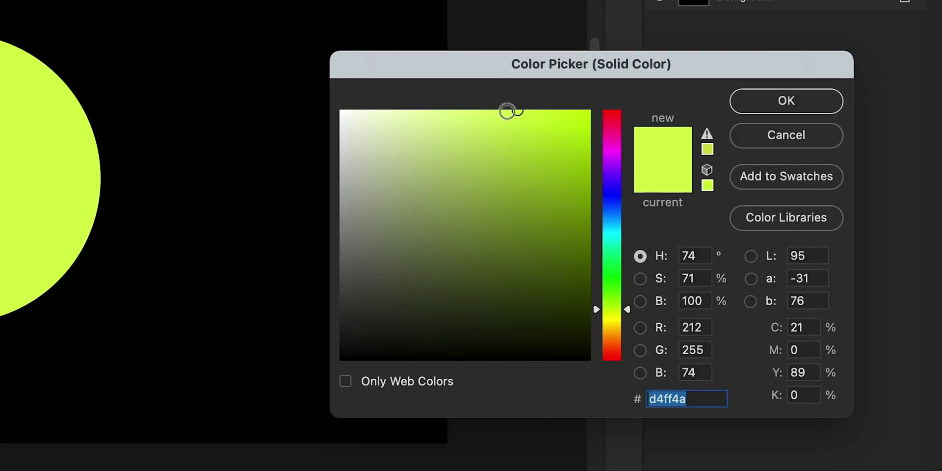
pyautogui.moveTo(510, 110)
pyautogui.mouseDown()
pyautogui.moveTo(370, 334)
pyautogui.moveTo(330, 366)
pyautogui.mouseUp()
pyautogui.press('Return')
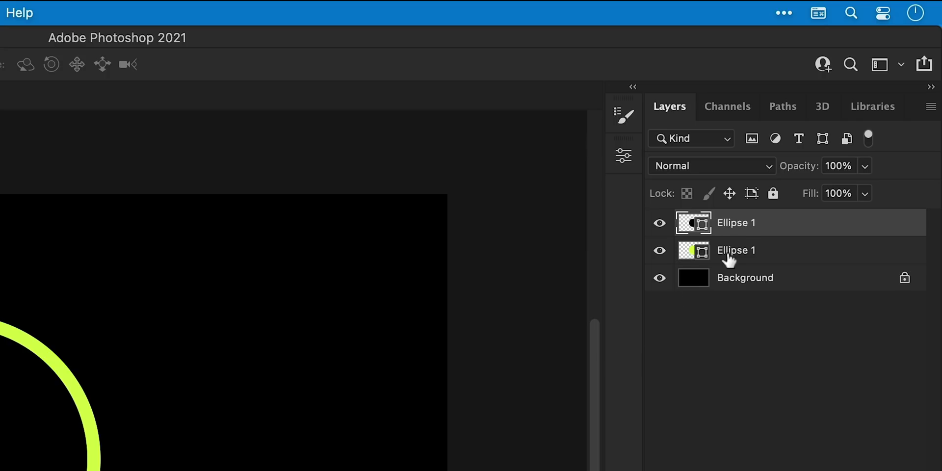
pyautogui.click(819, 144)
# Step: Add a Gradient Overlay to the lower Ellipse 1 layer using the Purple_04 preset
pyautogui.rightClick(819, 143)
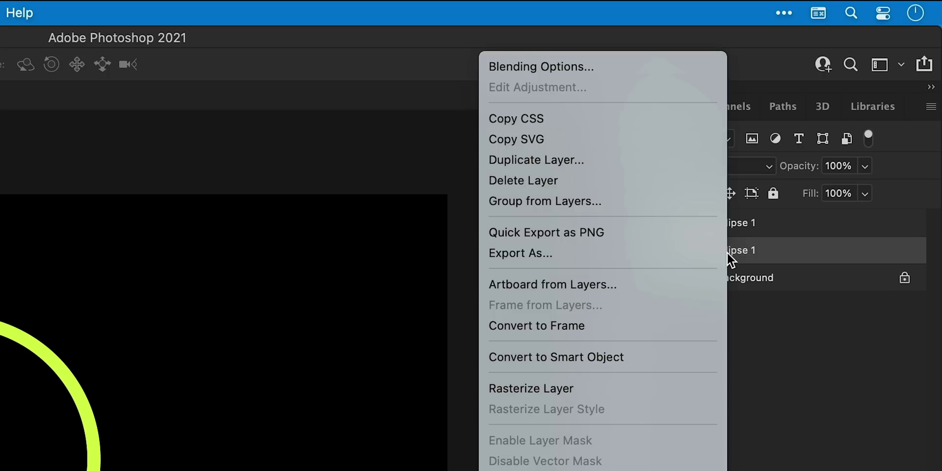
pyautogui.click(631, 65)
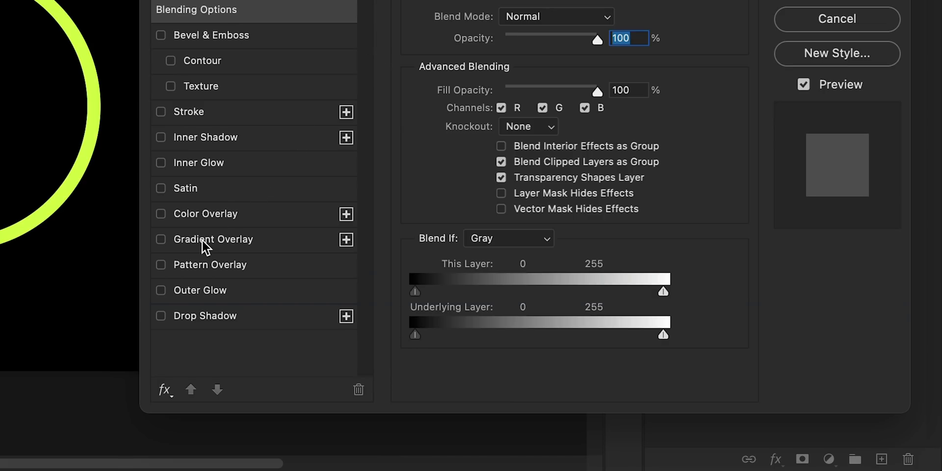
pyautogui.click(205, 470)
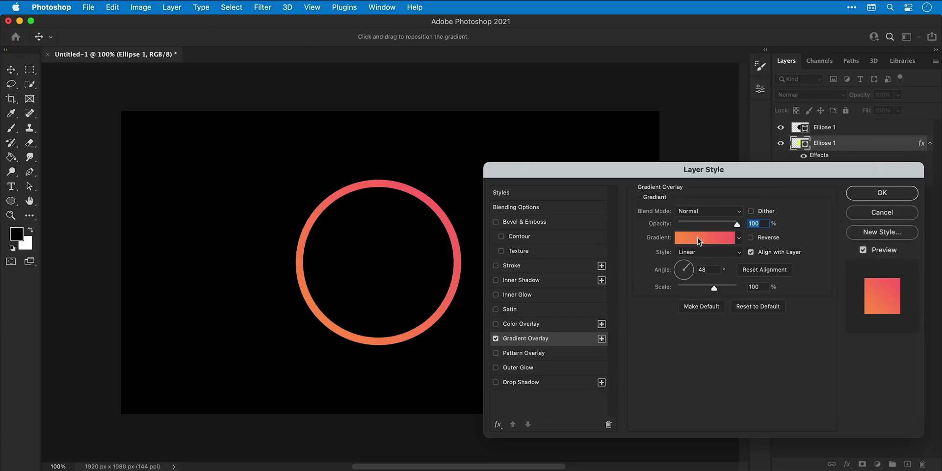
pyautogui.click(698, 241)
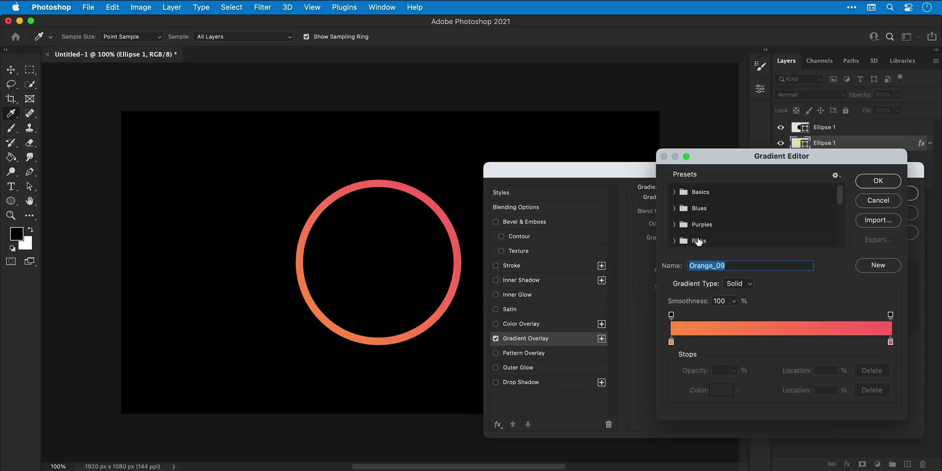
pyautogui.click(674, 224)
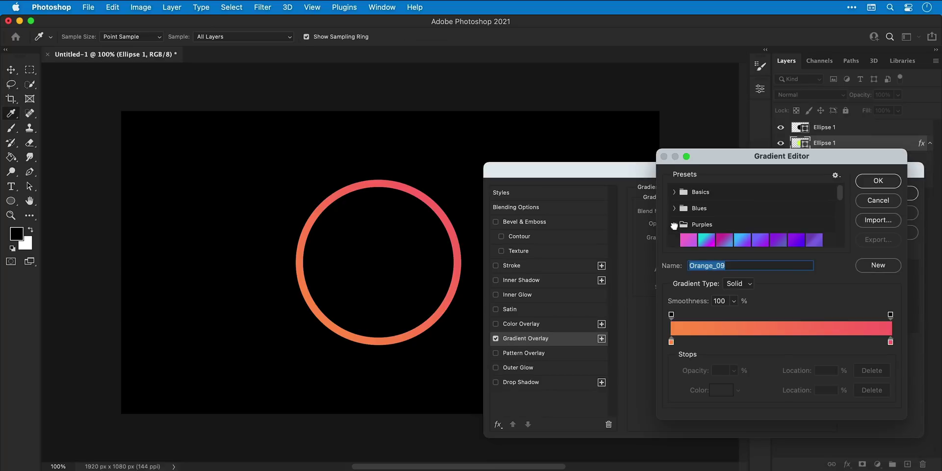
pyautogui.scroll(-2, 674, 226)
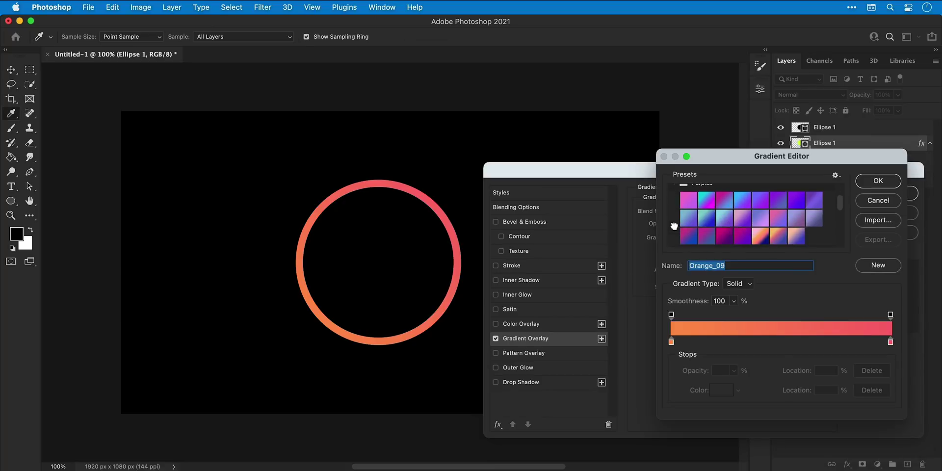
pyautogui.click(688, 201)
pyautogui.click(708, 202)
pyautogui.click(725, 201)
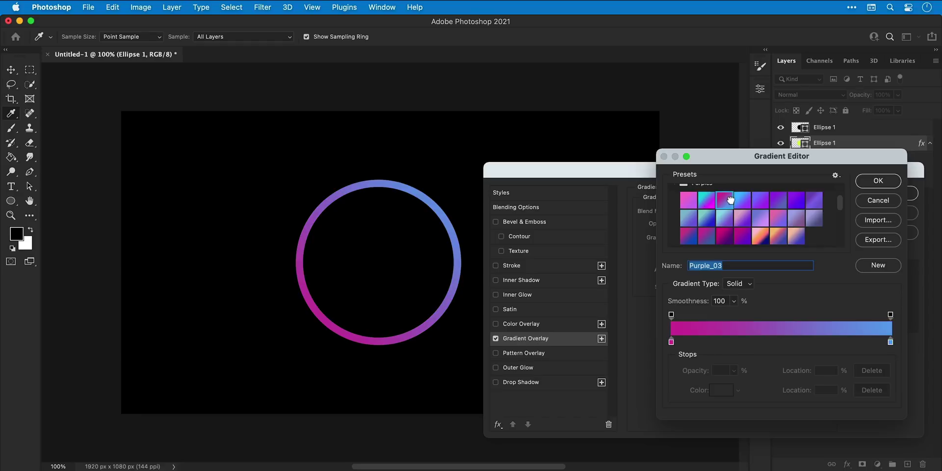
pyautogui.click(743, 200)
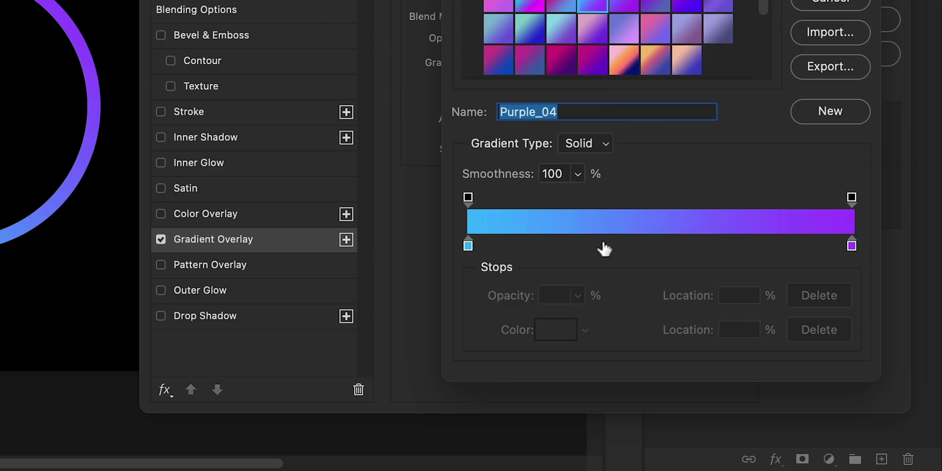
# Step: Edit the gradient: add a blue middle stop at 50% and make the left stop cyan
pyautogui.click(602, 244)
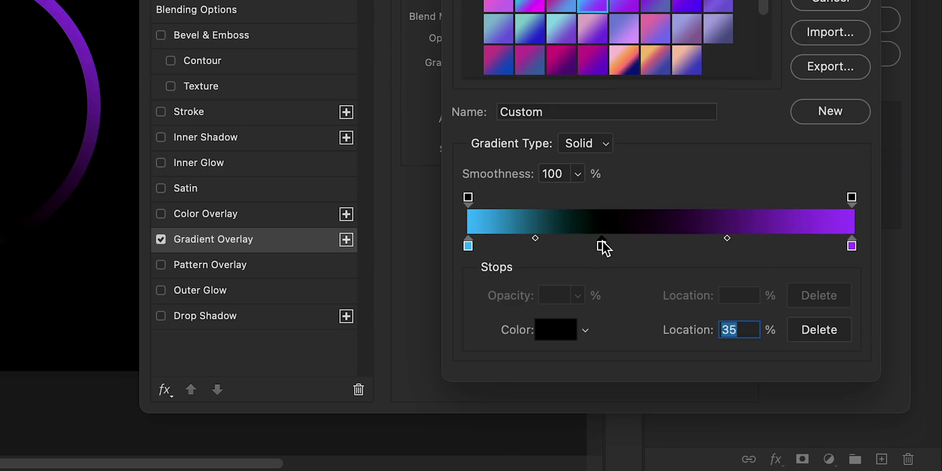
pyautogui.doubleClick(603, 244)
pyautogui.moveTo(612, 242); pyautogui.dragTo(612, 57)
pyautogui.moveTo(557, 71); pyautogui.dragTo(549, 56)
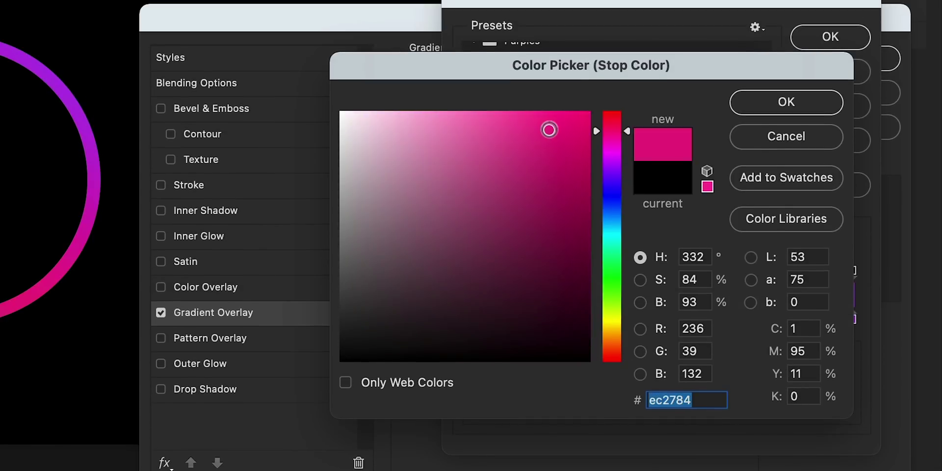
pyautogui.moveTo(549, 129); pyautogui.dragTo(528, 124)
pyautogui.moveTo(609, 132); pyautogui.dragTo(611, 221)
pyautogui.press('Return')
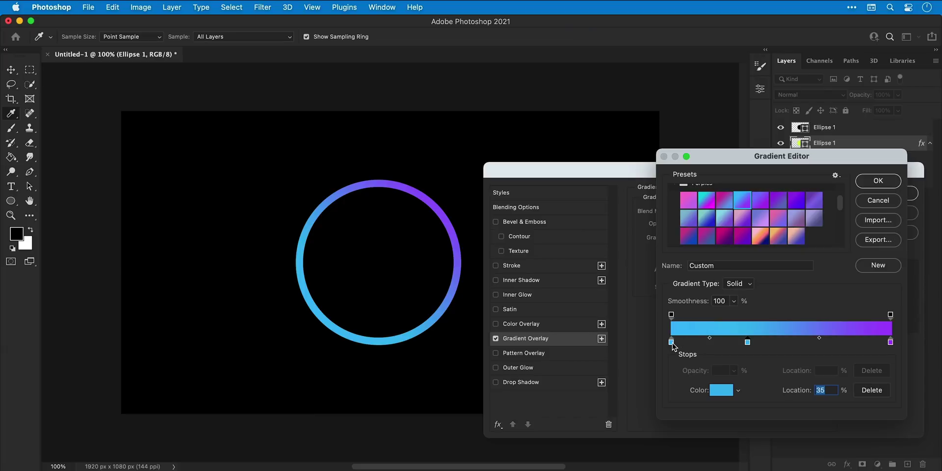
pyautogui.doubleClick(672, 342)
pyautogui.click(752, 295)
pyautogui.press('Return')
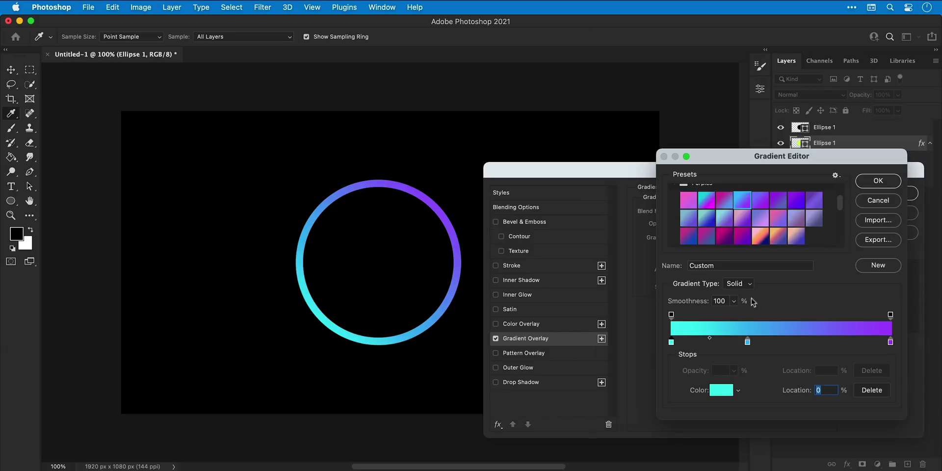
pyautogui.moveTo(747, 343); pyautogui.dragTo(781, 344)
pyautogui.click(866, 185)
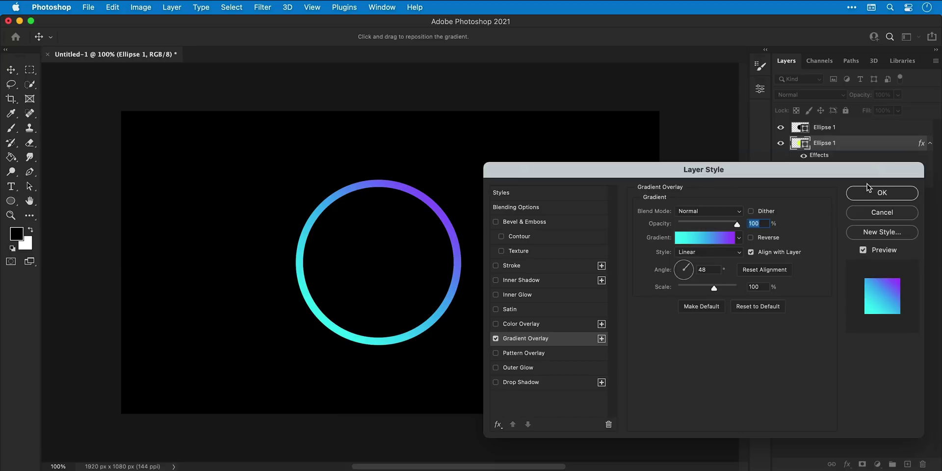
# Step: Set the gradient overlay angle to -40° and apply the layer style
pyautogui.click(671, 269)
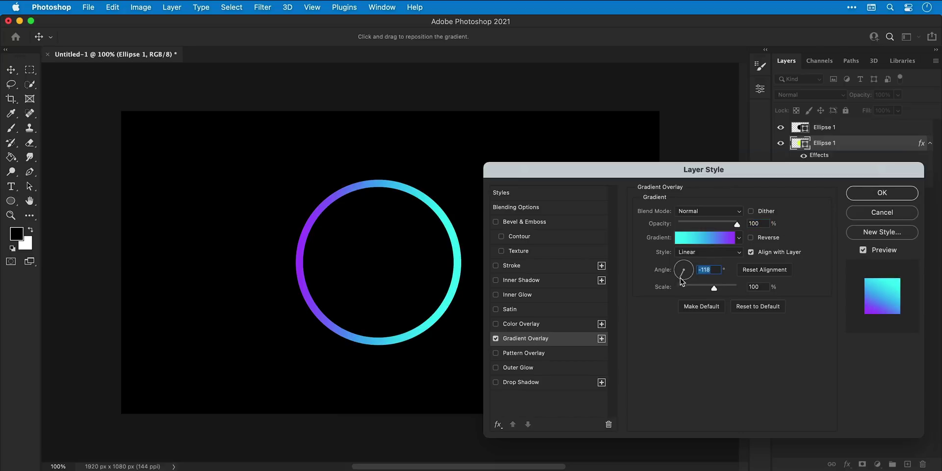
pyautogui.click(684, 279)
pyautogui.click(693, 279)
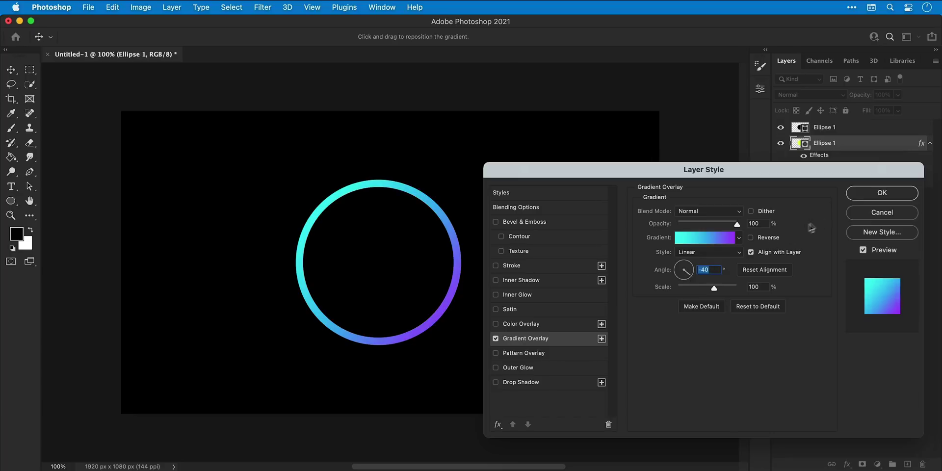
pyautogui.click(856, 199)
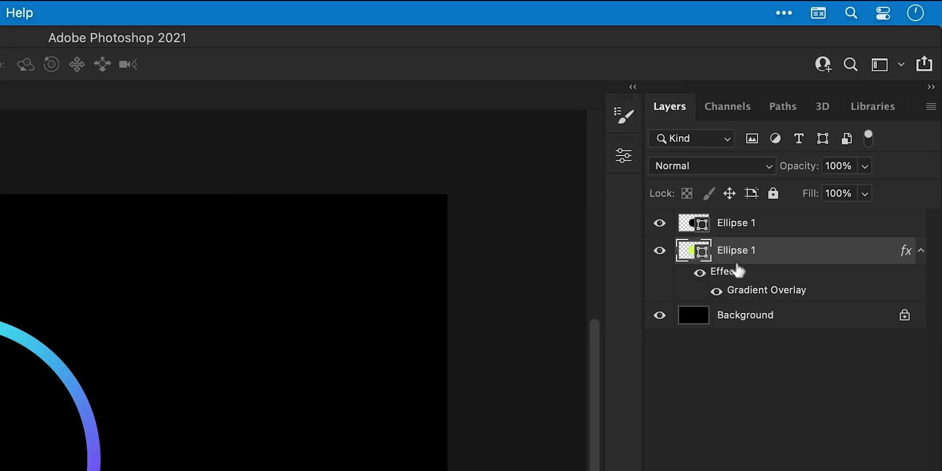
# Step: Rename the lower circle layer 'Gradient' and the upper one 'Hole'
pyautogui.doubleClick(824, 144)
pyautogui.write('Gradient')
pyautogui.press('Return')
pyautogui.doubleClick(729, 223)
pyautogui.write('Hole')
pyautogui.press('Return')
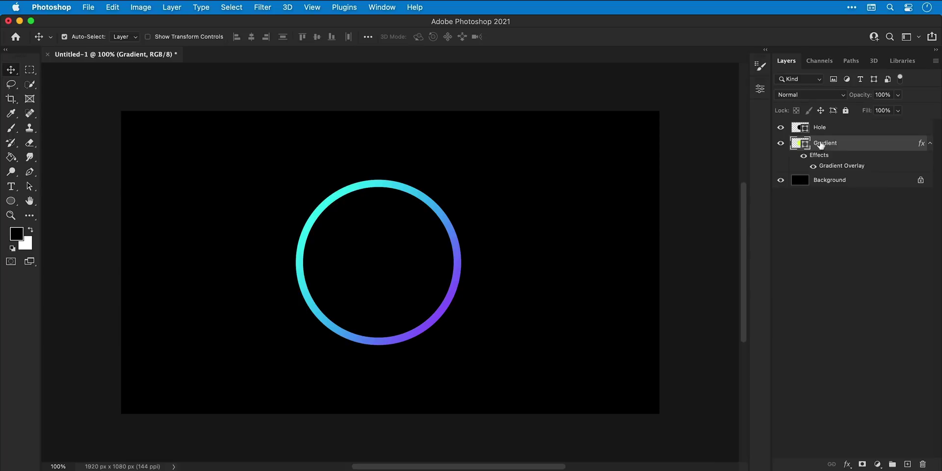
# Step: Convert the Gradient layer to a smart object, then open and close its contents
pyautogui.rightClick(821, 145)
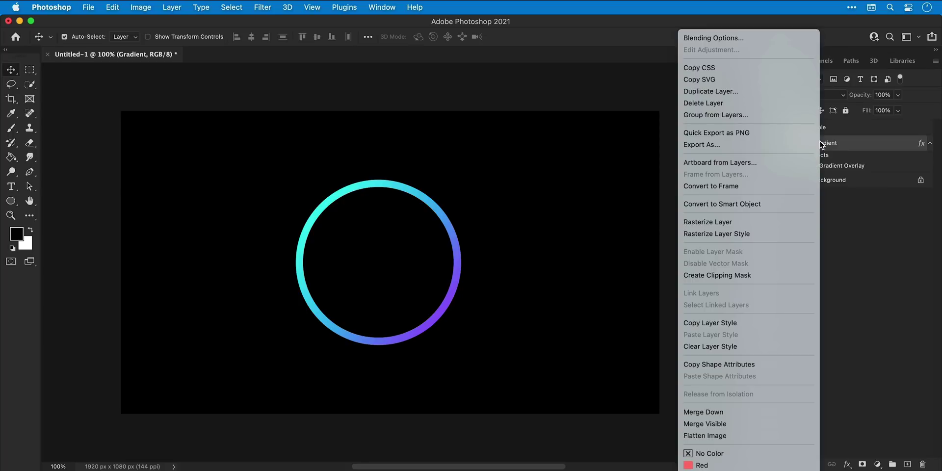
pyautogui.click(784, 202)
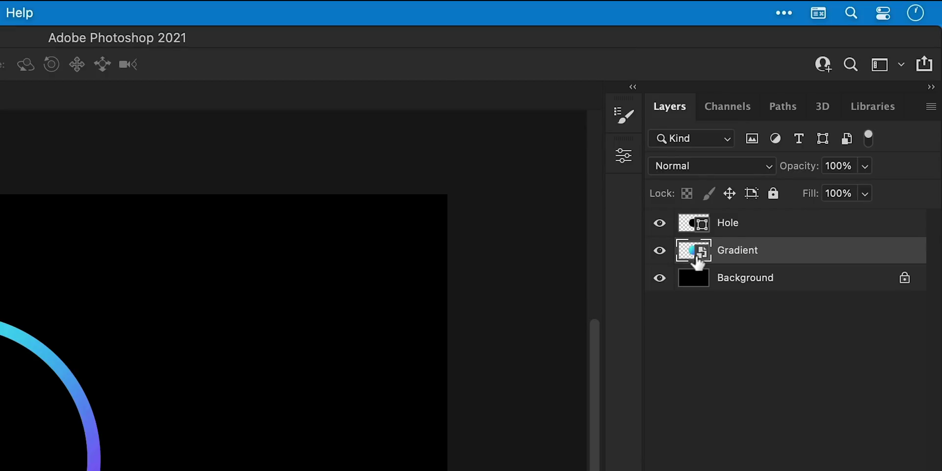
pyautogui.doubleClick(696, 262)
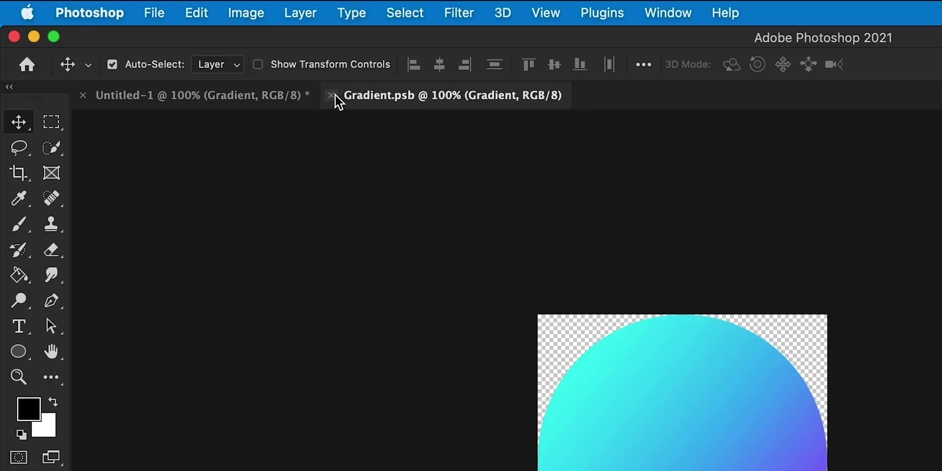
pyautogui.click(334, 95)
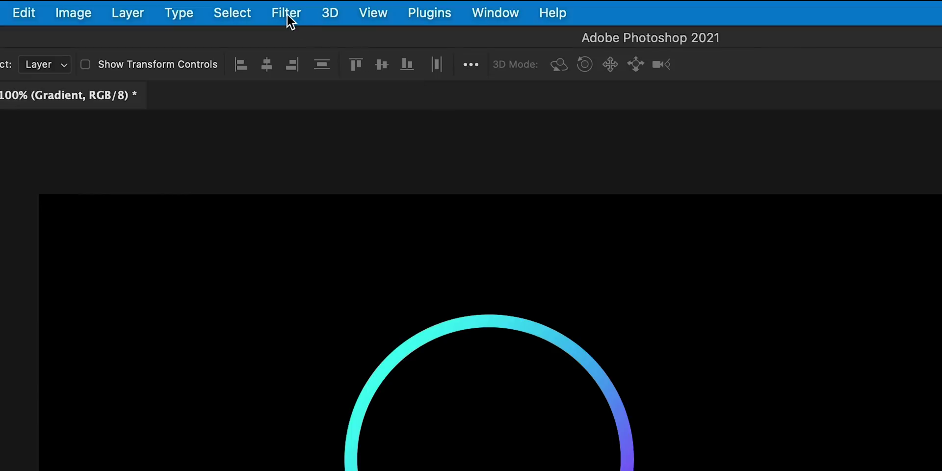
# Step: Apply a Path Blur to the Gradient layer and drag the blur path across the ring
pyautogui.click(261, 7)
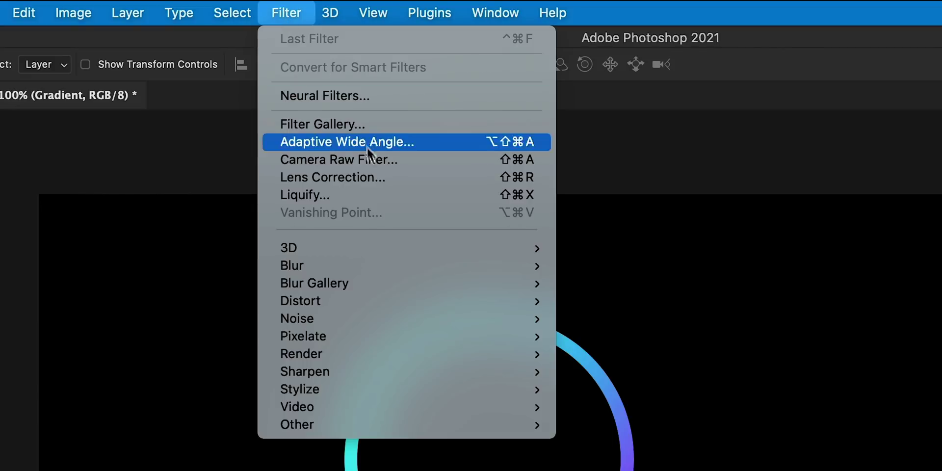
pyautogui.moveTo(478, 282)
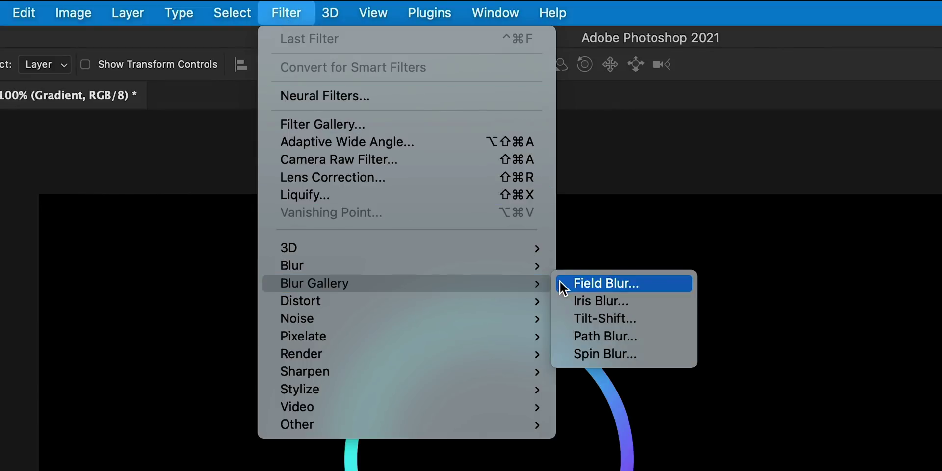
pyautogui.click(562, 335)
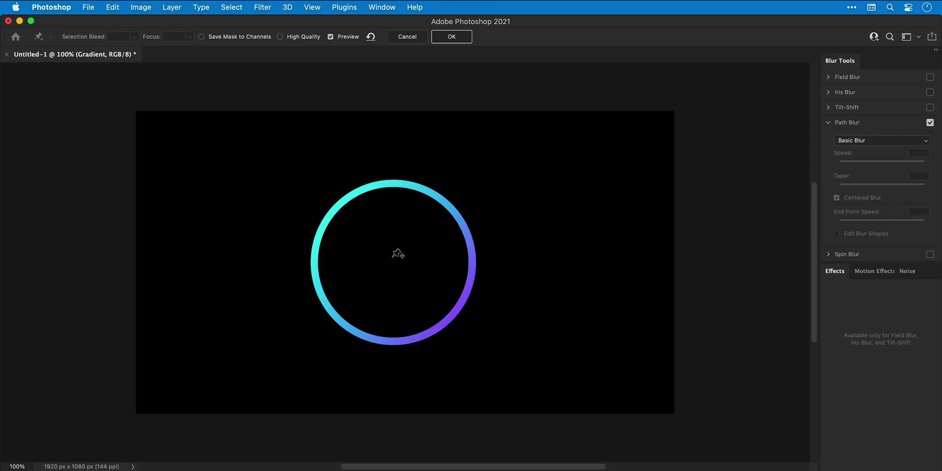
pyautogui.click(394, 256)
pyautogui.moveTo(436, 257); pyautogui.dragTo(330, 190)
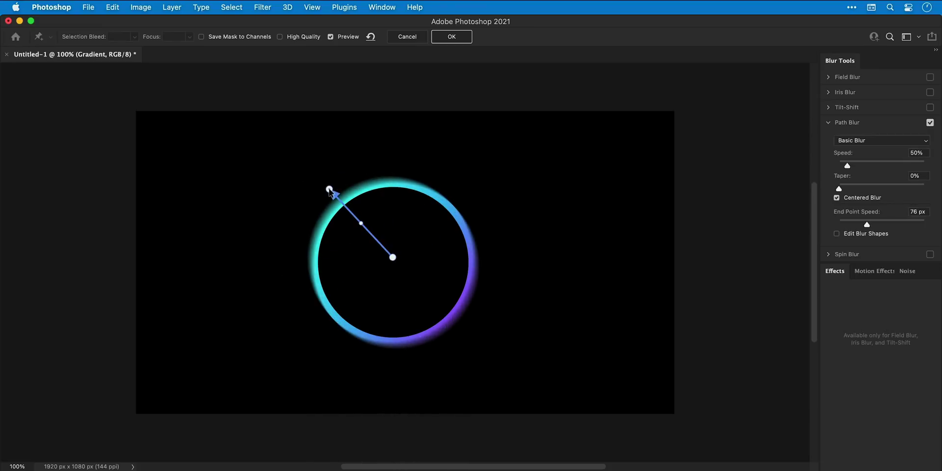
pyautogui.moveTo(361, 223)
pyautogui.mouseDown()
pyautogui.moveTo(333, 245)
pyautogui.moveTo(387, 195)
pyautogui.moveTo(361, 223)
pyautogui.mouseUp()
pyautogui.moveTo(392, 257); pyautogui.dragTo(433, 291)
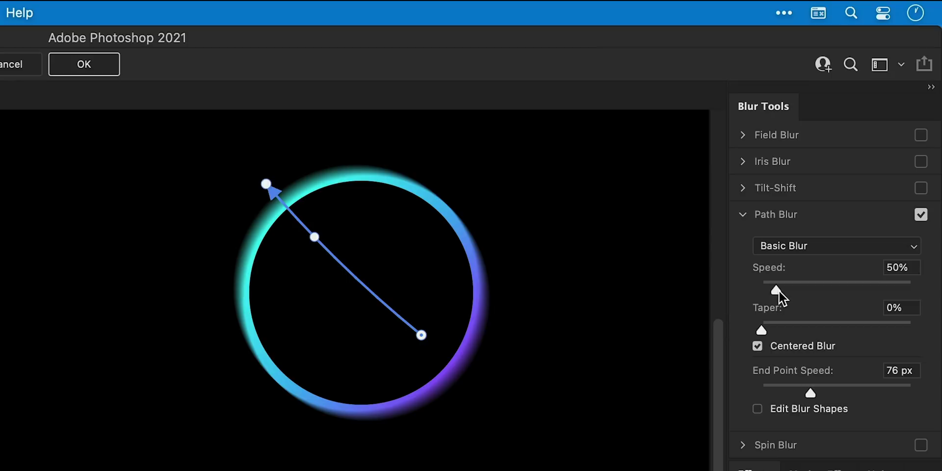
# Step: Set blur Speed to 219% and Taper to 12%, and enable High Quality
pyautogui.moveTo(848, 166); pyautogui.dragTo(871, 166)
pyautogui.moveTo(838, 294); pyautogui.dragTo(795, 286)
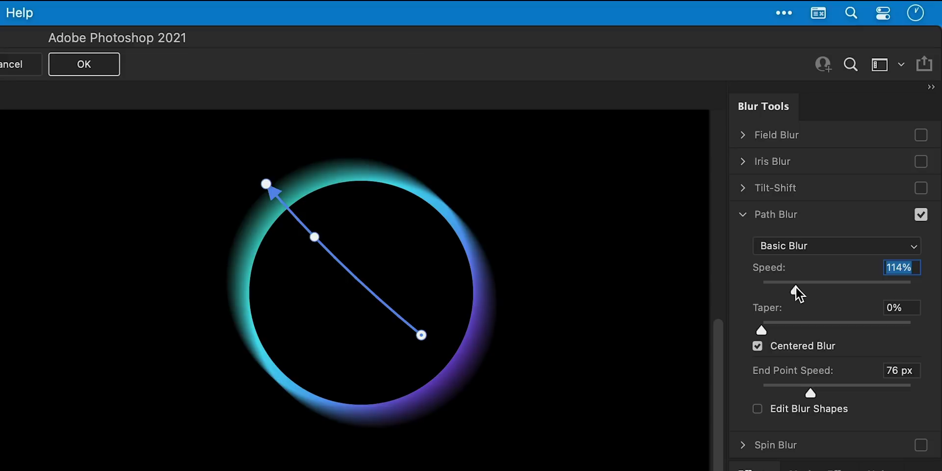
pyautogui.moveTo(761, 330); pyautogui.dragTo(796, 334)
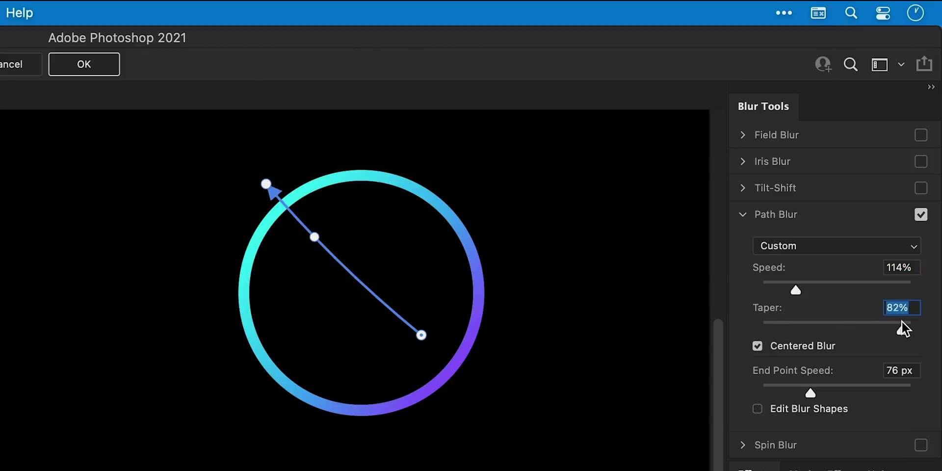
pyautogui.moveTo(902, 320); pyautogui.dragTo(799, 325)
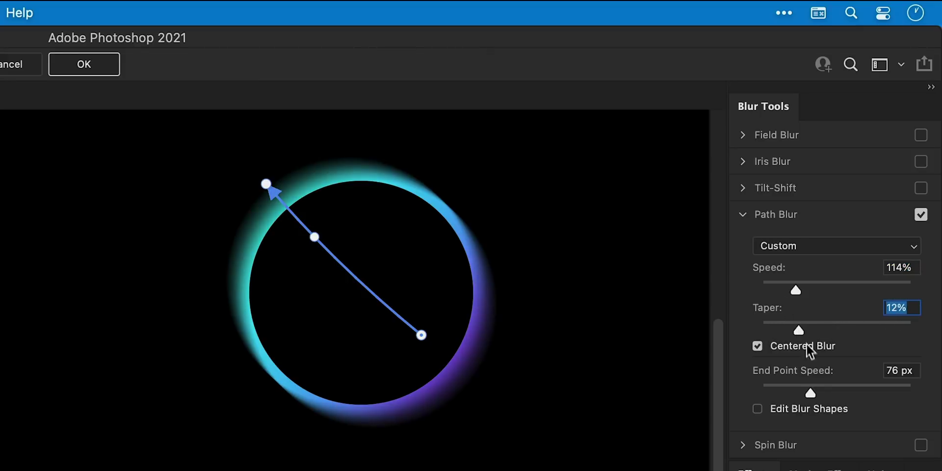
pyautogui.moveTo(810, 393); pyautogui.dragTo(790, 390)
pyautogui.moveTo(795, 291); pyautogui.dragTo(825, 286)
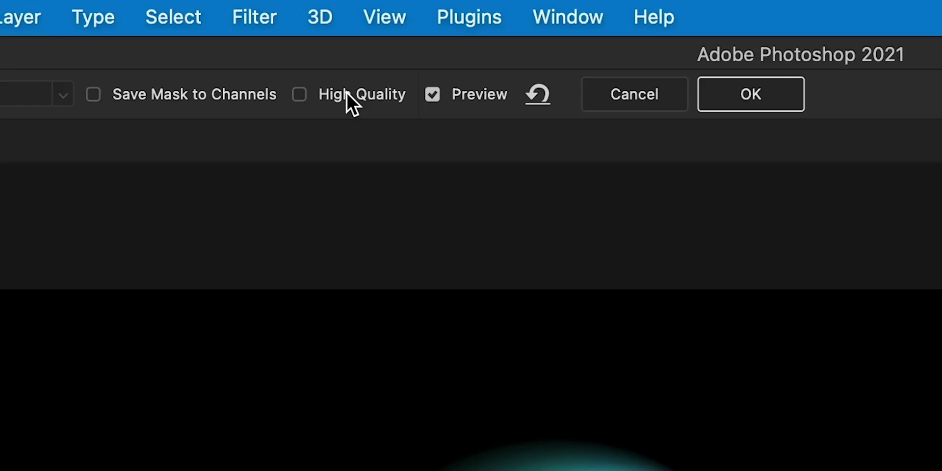
pyautogui.click(346, 92)
# Step: Commit the path blur and give the Gradient layer a circular mask from the Hole shape
pyautogui.click(726, 94)
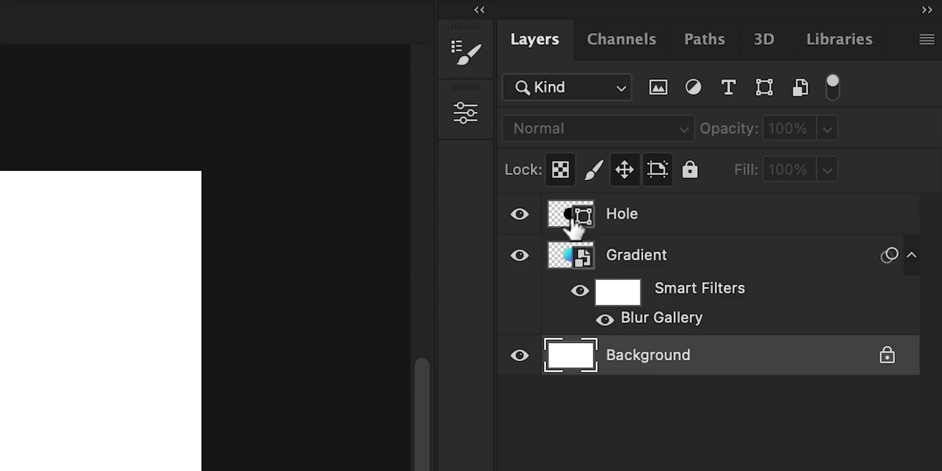
pyautogui.moveTo(572, 225); pyautogui.dragTo(575, 227)
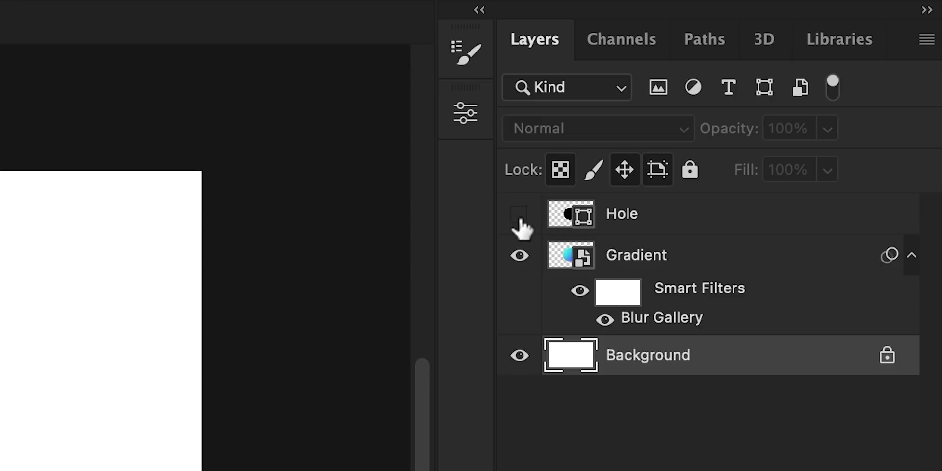
pyautogui.click(643, 258)
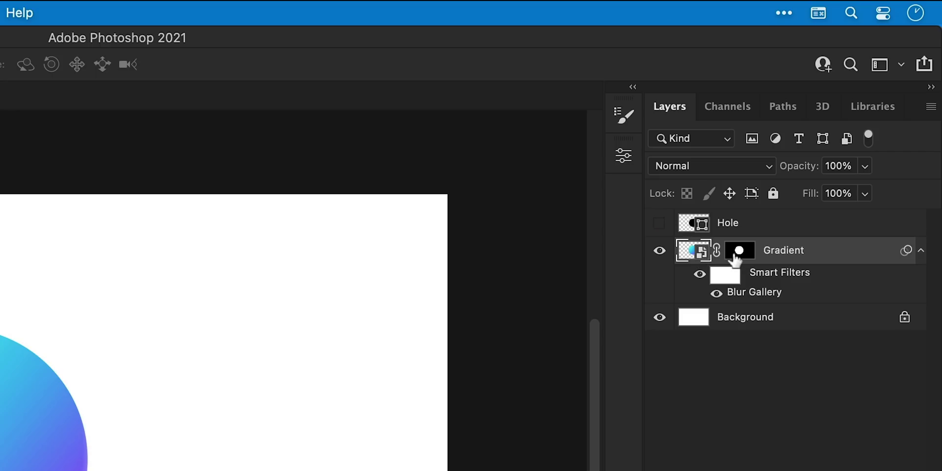
pyautogui.click(736, 258)
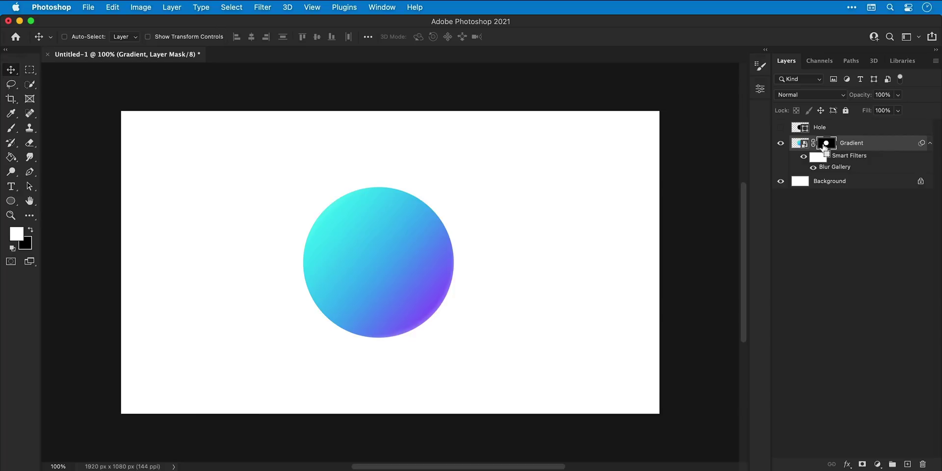
# Step: Invert the Gradient mask to leave only the ring, and fill the Background black
pyautogui.press('super+i')
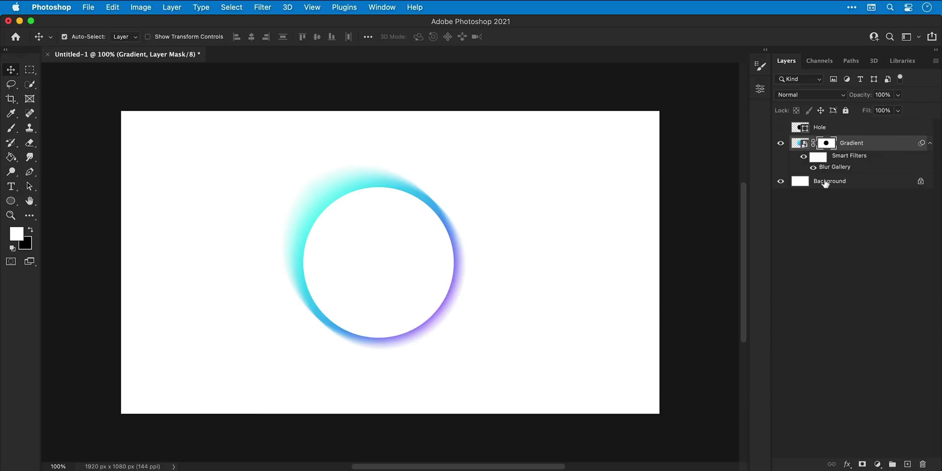
pyautogui.click(825, 183)
pyautogui.hotkey('alt', 'BackSpace')
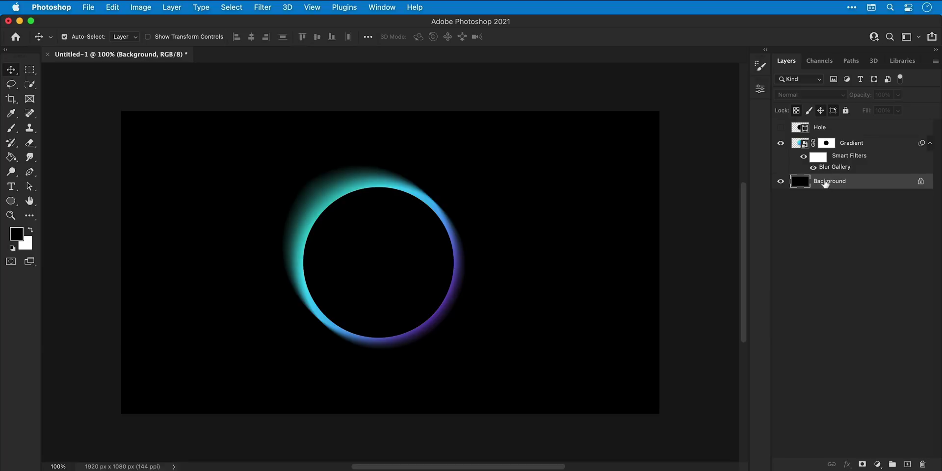
# Step: Duplicate the Gradient layer and hide the lower copy
pyautogui.click(851, 144)
pyautogui.press('super+j')
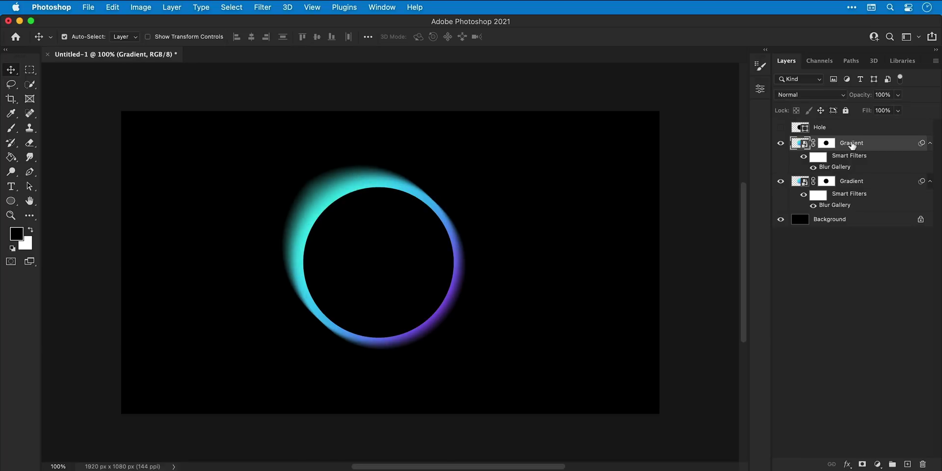
pyautogui.click(780, 181)
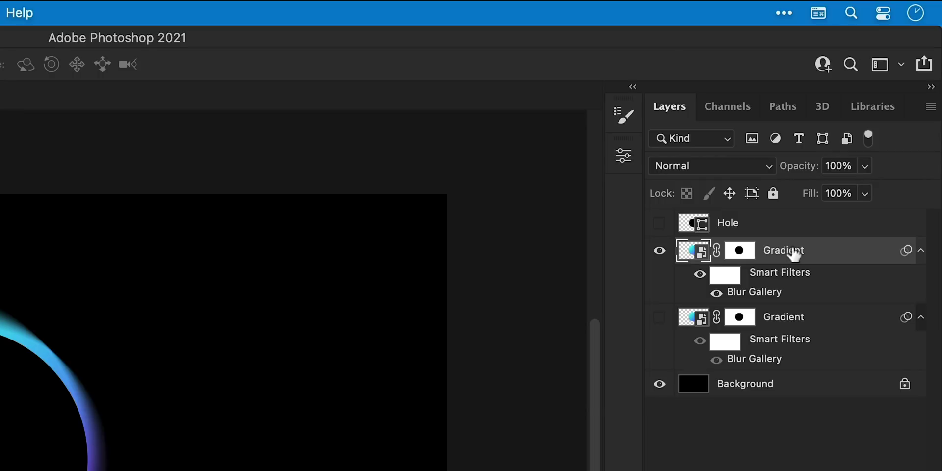
pyautogui.rightClick(794, 254)
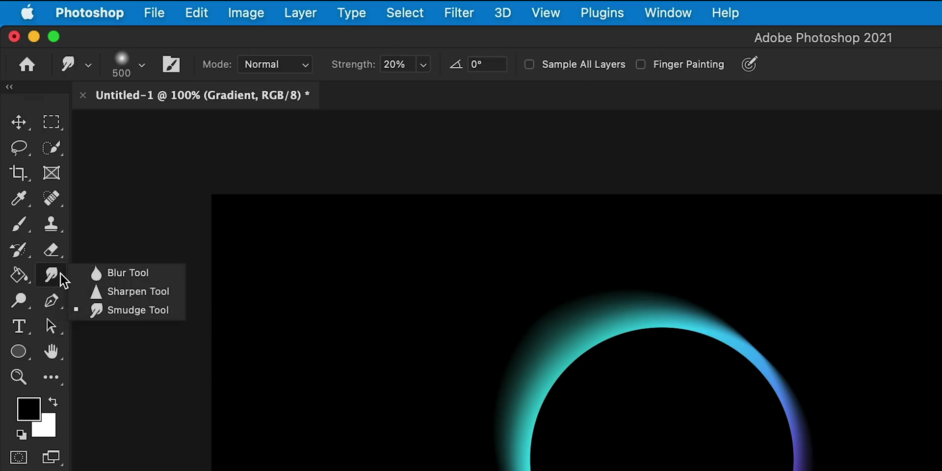
# Step: Switch to the Smudge tool and set its strength to 60
pyautogui.click(78, 310)
pyautogui.click(141, 66)
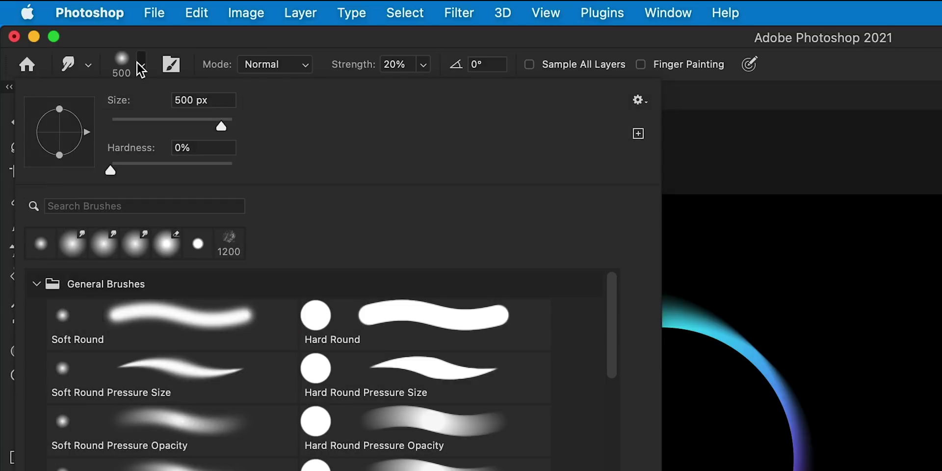
pyautogui.click(140, 66)
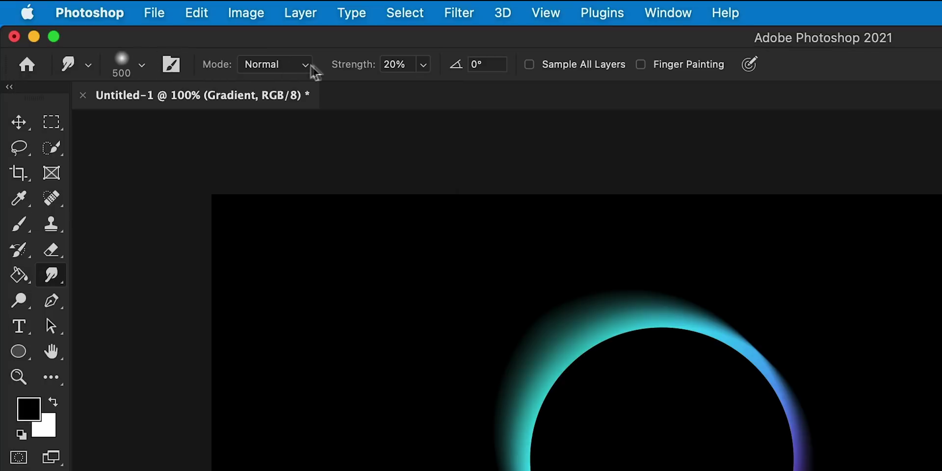
pyautogui.click(422, 64)
pyautogui.write('60')
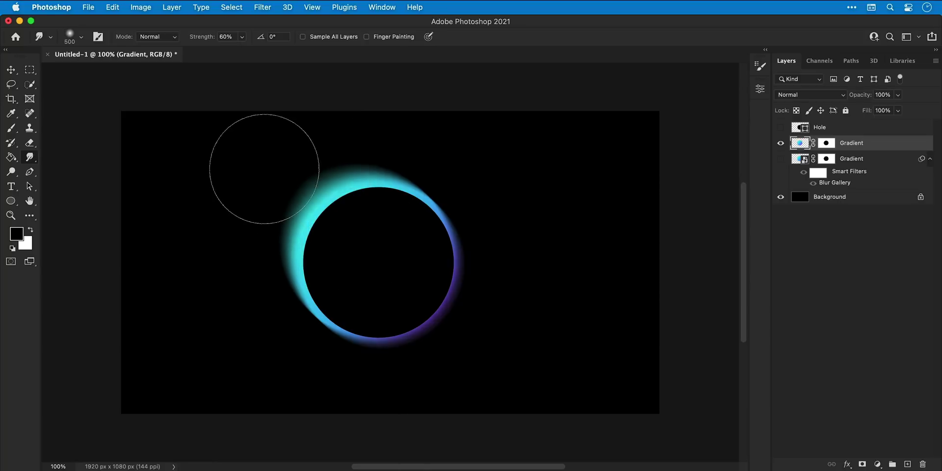
# Step: Smudge the glow copy with brush sizes 400, 250 and 800
pyautogui.moveTo(338, 231); pyautogui.dragTo(263, 151)
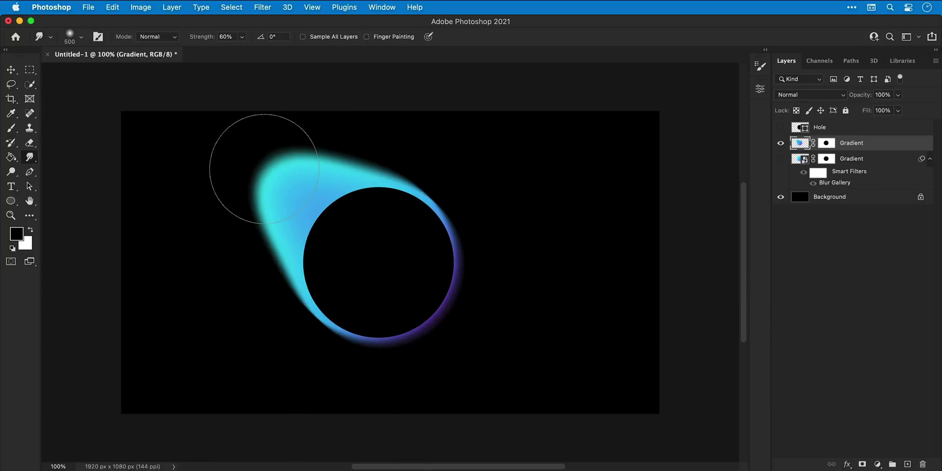
pyautogui.press('super+z')
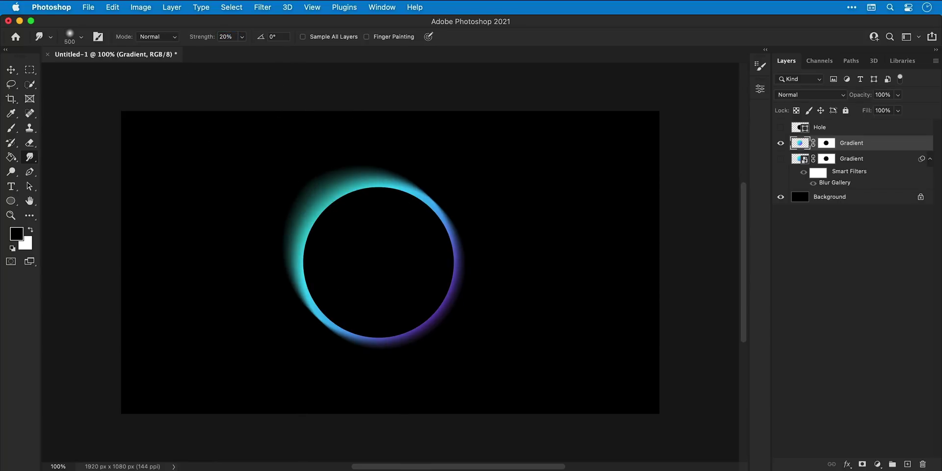
pyautogui.press('[')
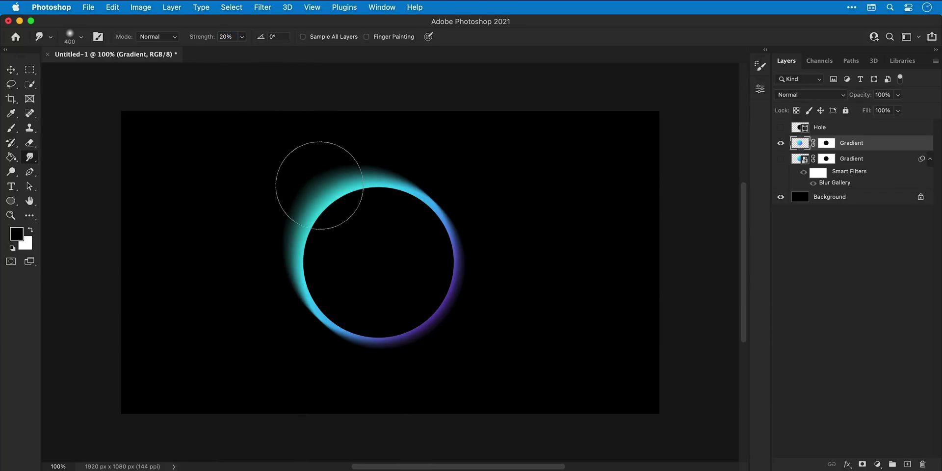
pyautogui.moveTo(320, 185); pyautogui.dragTo(313, 194)
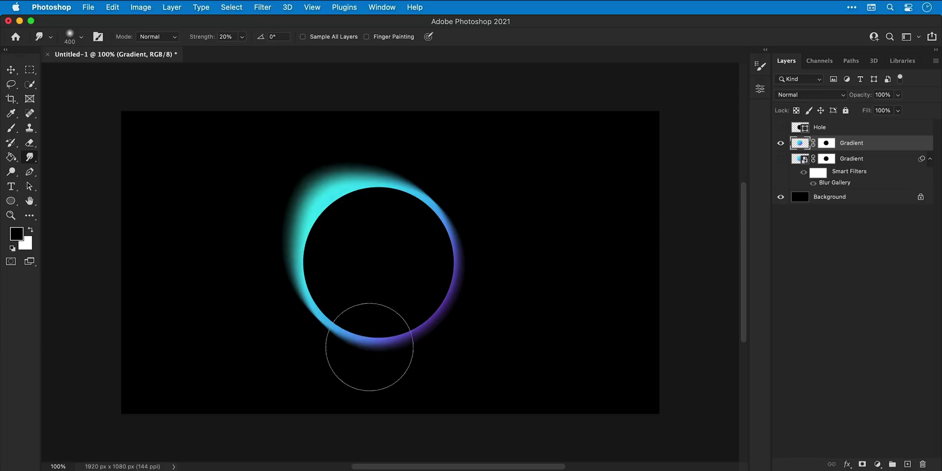
pyautogui.moveTo(369, 345); pyautogui.dragTo(370, 347)
pyautogui.press('[')
pyautogui.press('[')
pyautogui.press('[')
pyautogui.press('[')
pyautogui.moveTo(423, 276); pyautogui.dragTo(475, 242)
pyautogui.press(']')
pyautogui.press(']')
pyautogui.press(']')
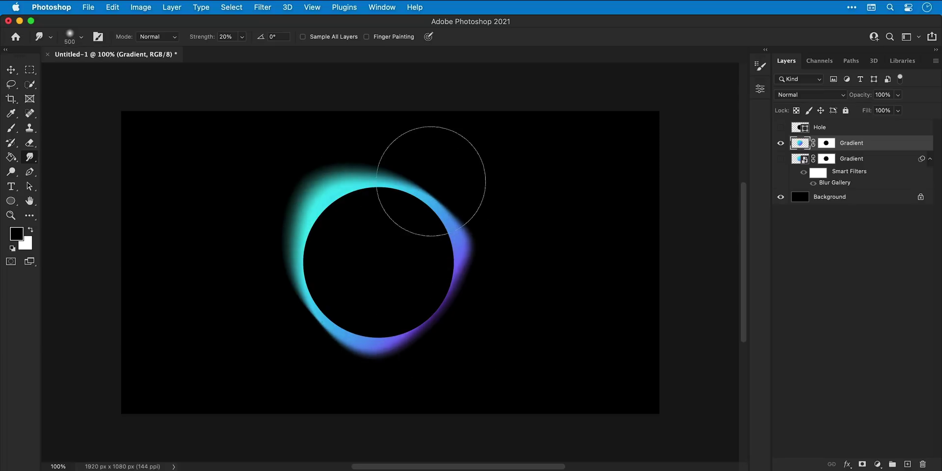
pyautogui.press(']')
pyautogui.press(']')
pyautogui.press(']')
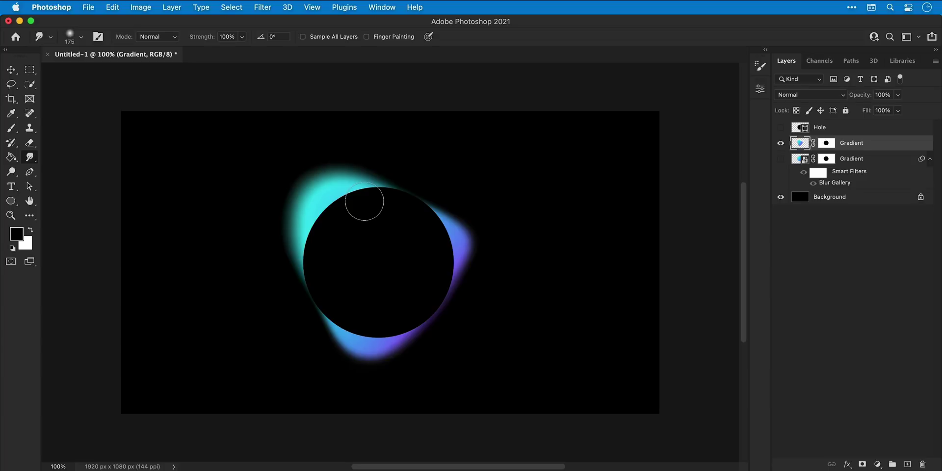
pyautogui.moveTo(365, 201)
pyautogui.mouseDown()
pyautogui.moveTo(325, 178)
pyautogui.moveTo(296, 178)
pyautogui.moveTo(293, 242)
pyautogui.moveTo(312, 193)
pyautogui.moveTo(439, 189)
pyautogui.moveTo(403, 151)
pyautogui.moveTo(439, 242)
pyautogui.moveTo(472, 281)
pyautogui.moveTo(436, 310)
pyautogui.moveTo(359, 325)
pyautogui.moveTo(327, 312)
pyautogui.moveTo(324, 323)
pyautogui.moveTo(348, 352)
pyautogui.moveTo(424, 337)
pyautogui.moveTo(342, 206)
pyautogui.moveTo(253, 135)
pyautogui.moveTo(313, 163)
pyautogui.moveTo(345, 126)
pyautogui.moveTo(408, 139)
pyautogui.moveTo(481, 194)
pyautogui.moveTo(407, 213)
pyautogui.moveTo(330, 207)
pyautogui.moveTo(409, 211)
pyautogui.moveTo(450, 240)
pyautogui.moveTo(434, 232)
pyautogui.moveTo(452, 216)
pyautogui.mouseUp()
# Step: Delete the smudged Gradient copy and show the original Gradient layer again
pyautogui.press('v')
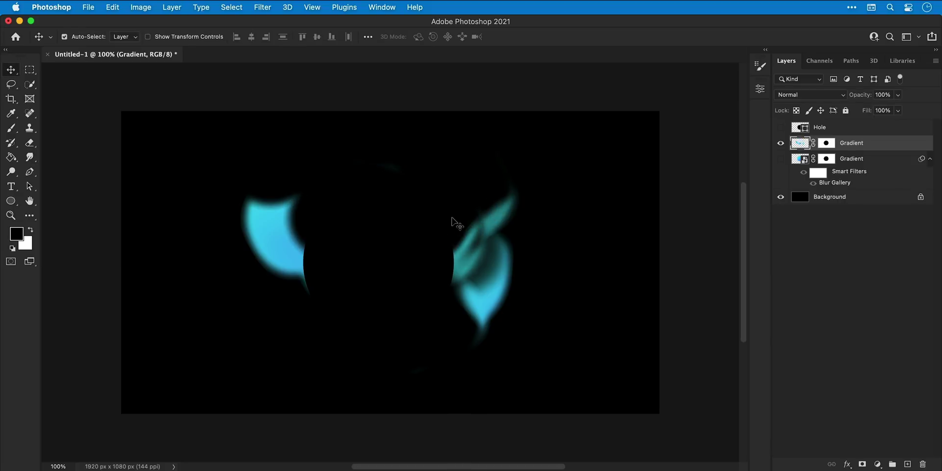
pyautogui.press('Delete')
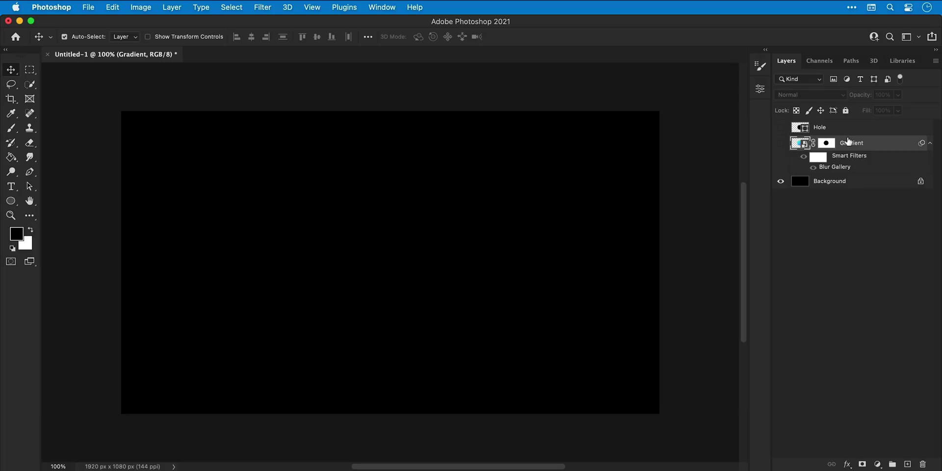
pyautogui.click(781, 143)
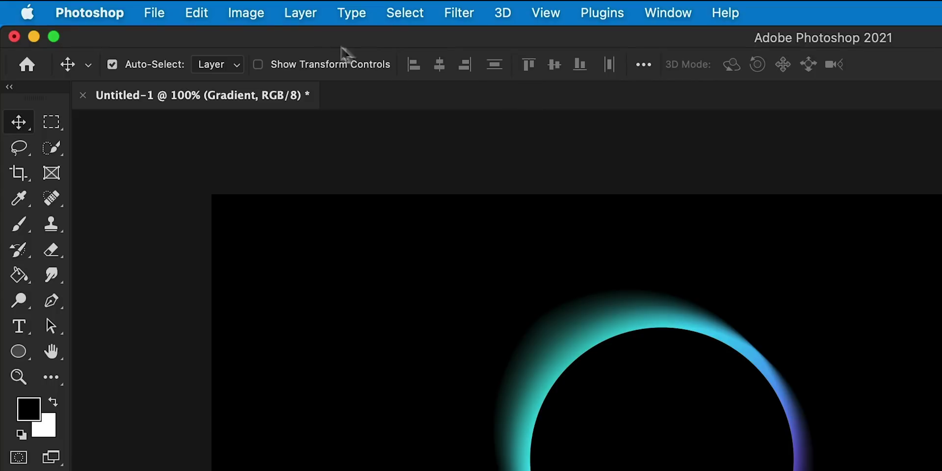
# Step: Apply Hue/Saturation with Hue -65 and Saturation -9, Colorize off, turning the ring green
pyautogui.click(140, 7)
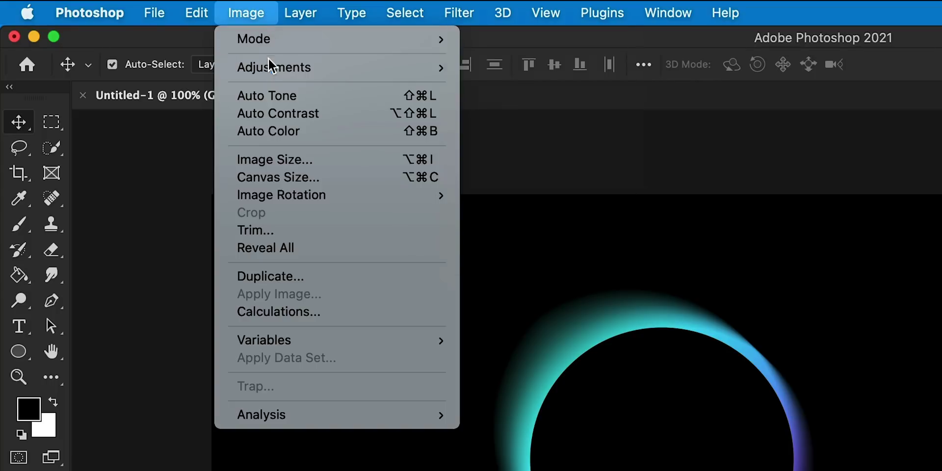
pyautogui.moveTo(162, 40)
pyautogui.click(478, 166)
pyautogui.moveTo(775, 375); pyautogui.dragTo(726, 375)
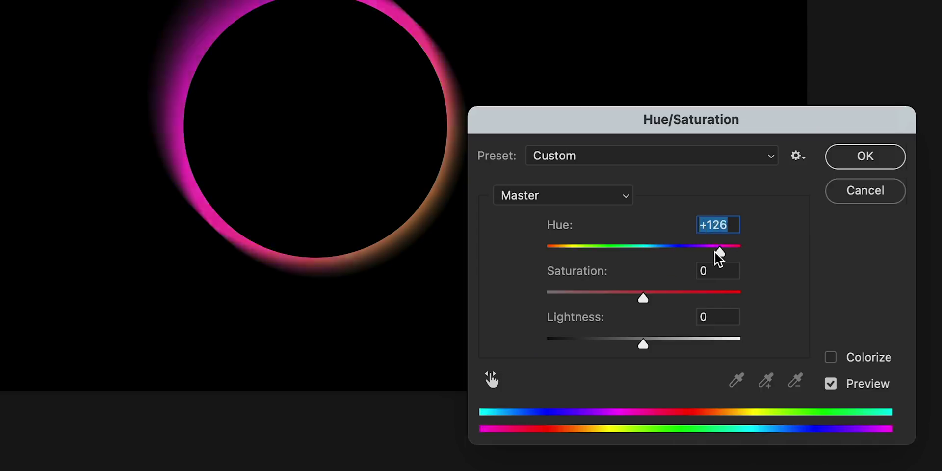
pyautogui.moveTo(595, 256)
pyautogui.mouseDown()
pyautogui.moveTo(542, 257)
pyautogui.moveTo(711, 254)
pyautogui.moveTo(592, 267)
pyautogui.mouseUp()
pyautogui.moveTo(642, 300); pyautogui.dragTo(707, 302)
pyautogui.click(830, 357)
pyautogui.click(830, 357)
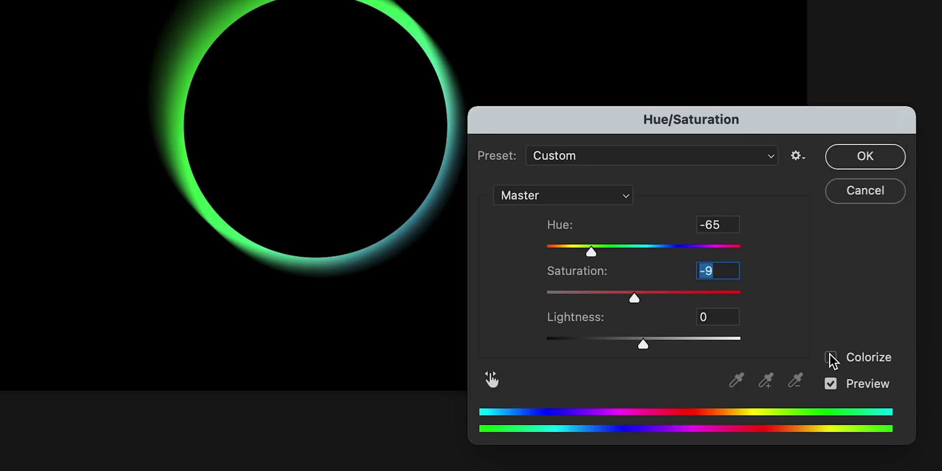
# Step: Apply the hue/saturation change, then reposition the glow ring slightly right and down
pyautogui.press('Return')
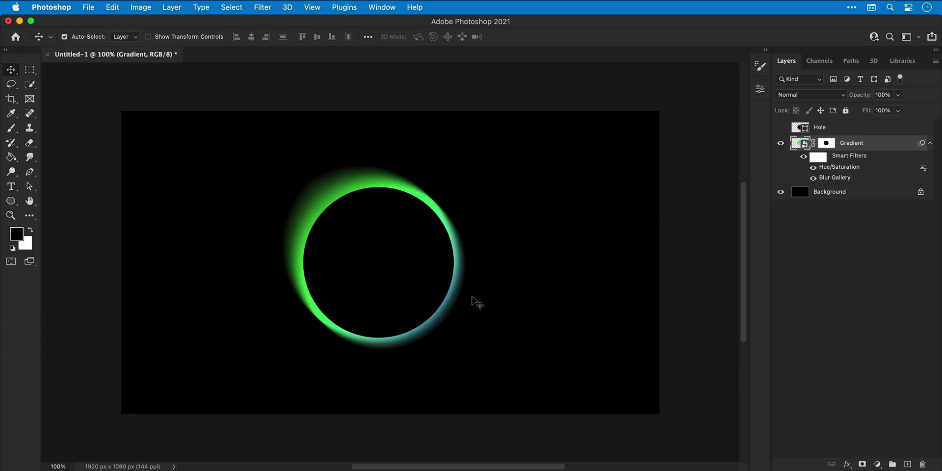
pyautogui.moveTo(473, 157); pyautogui.dragTo(514, 79)
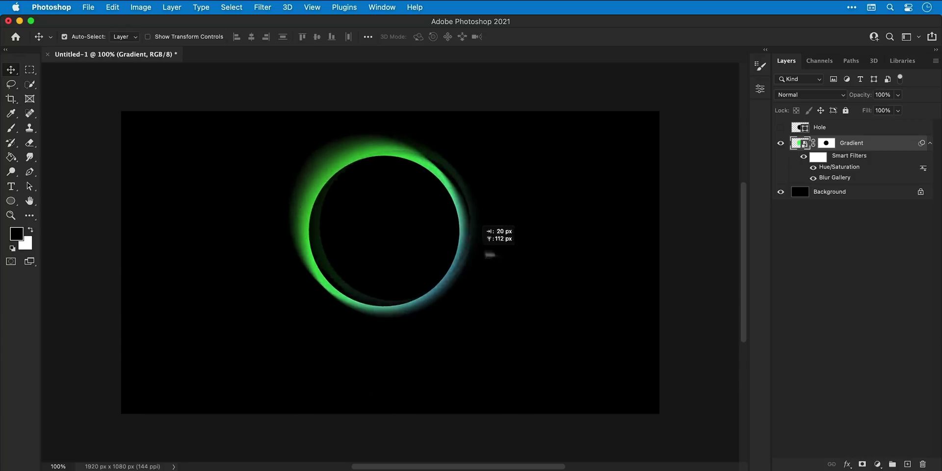
pyautogui.moveTo(490, 255); pyautogui.dragTo(490, 275)
pyautogui.press('super+z')
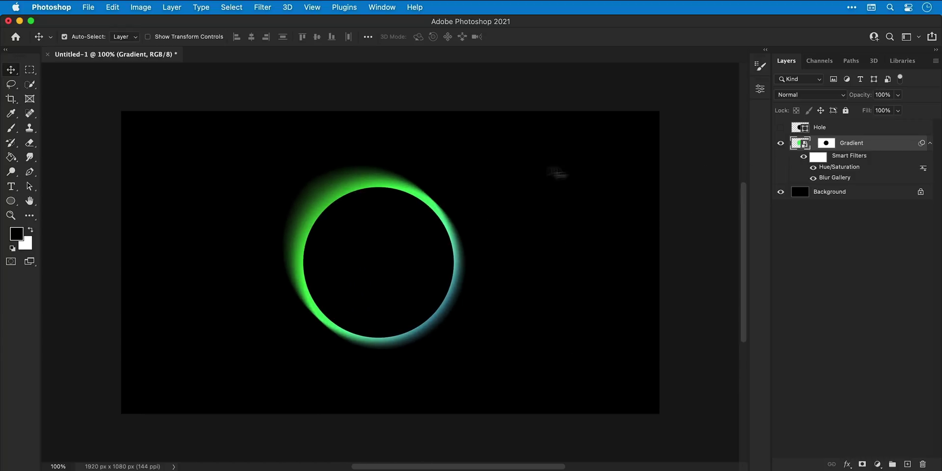
pyautogui.moveTo(367, 183)
pyautogui.mouseDown()
pyautogui.moveTo(363, 174)
pyautogui.moveTo(377, 172)
pyautogui.moveTo(381, 200)
pyautogui.moveTo(366, 181)
pyautogui.mouseUp()
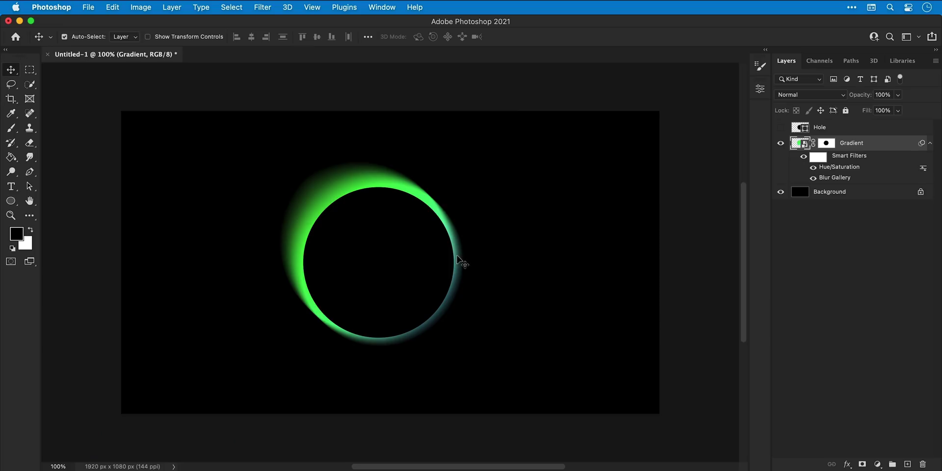
pyautogui.moveTo(456, 256); pyautogui.dragTo(466, 257)
# Step: Scale the green glow ring up to about 130%
pyautogui.press('super+t')
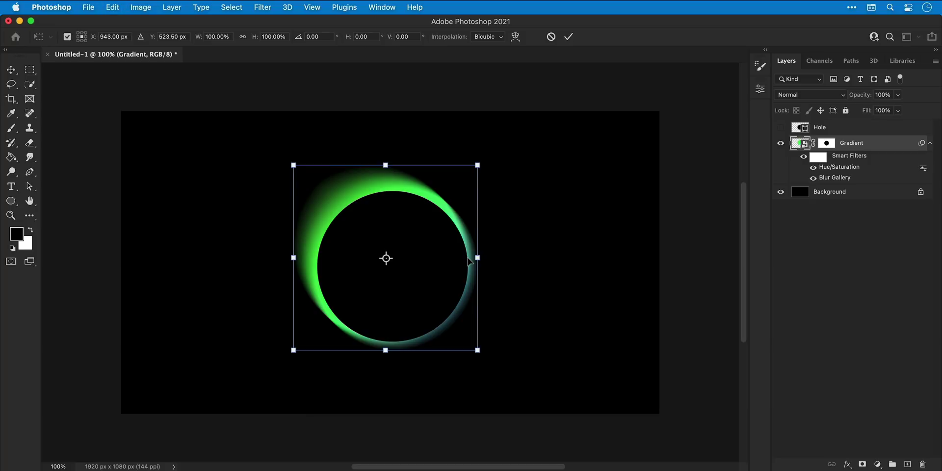
pyautogui.moveTo(478, 166); pyautogui.dragTo(509, 138)
pyautogui.press('Return')
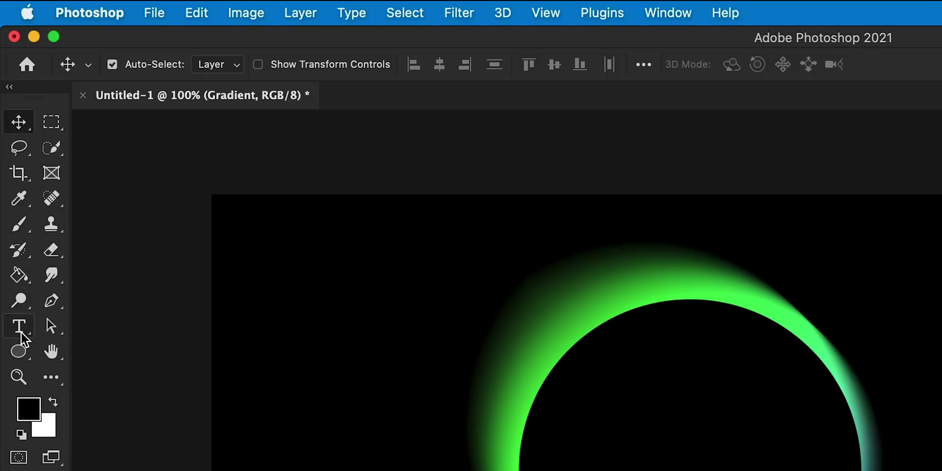
# Step: Add white 'PS' text inside the ring and enlarge it from its centre
pyautogui.click(20, 329)
pyautogui.press('x')
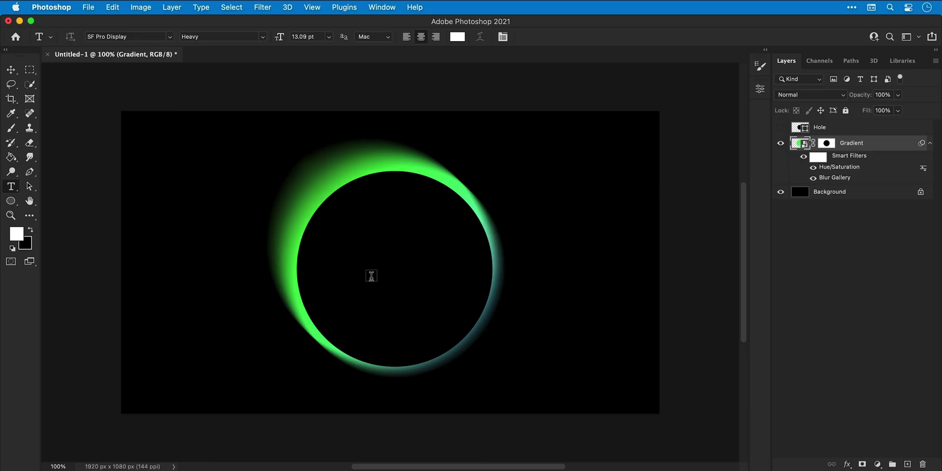
pyautogui.click(372, 276)
pyautogui.write('PS')
pyautogui.press('super+Return')
pyautogui.press('super+t')
pyautogui.keyDown('alt'); pyautogui.moveTo(366, 271); pyautogui.dragTo(312, 227); pyautogui.keyUp('alt')
pyautogui.press('Return')
pyautogui.press('v')
# Step: Set the PS text's tracking to 0 in the Character panel
pyautogui.doubleClick(371, 264)
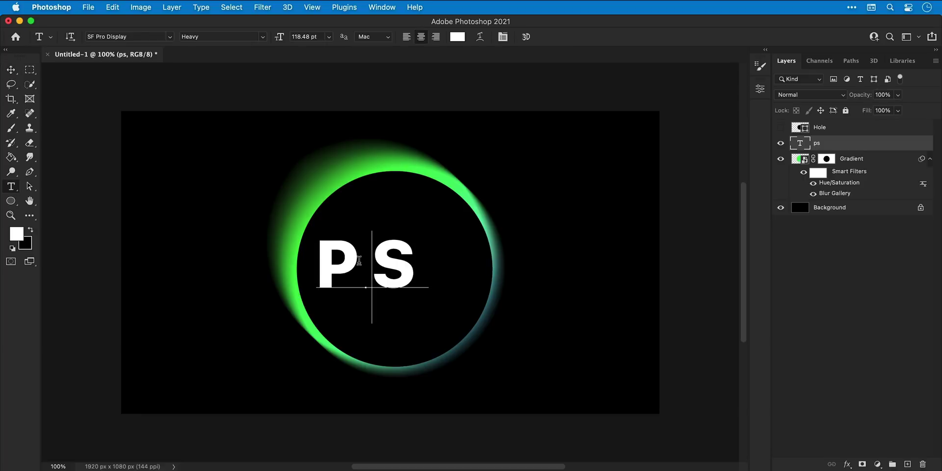
pyautogui.press('super+a')
pyautogui.click(499, 39)
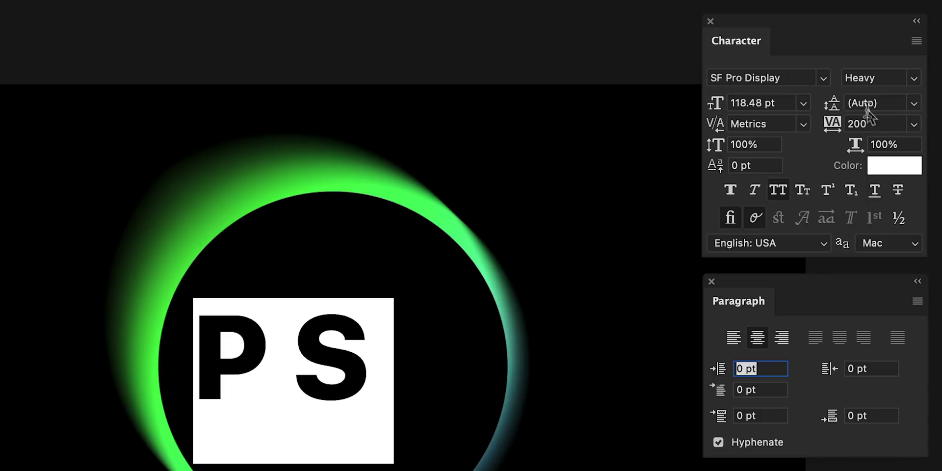
pyautogui.click(705, 131)
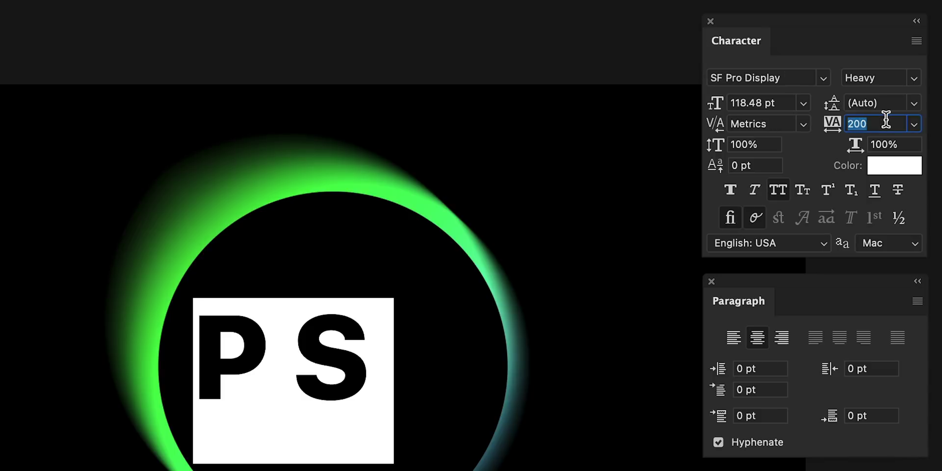
pyautogui.write('0')
pyautogui.press('Return')
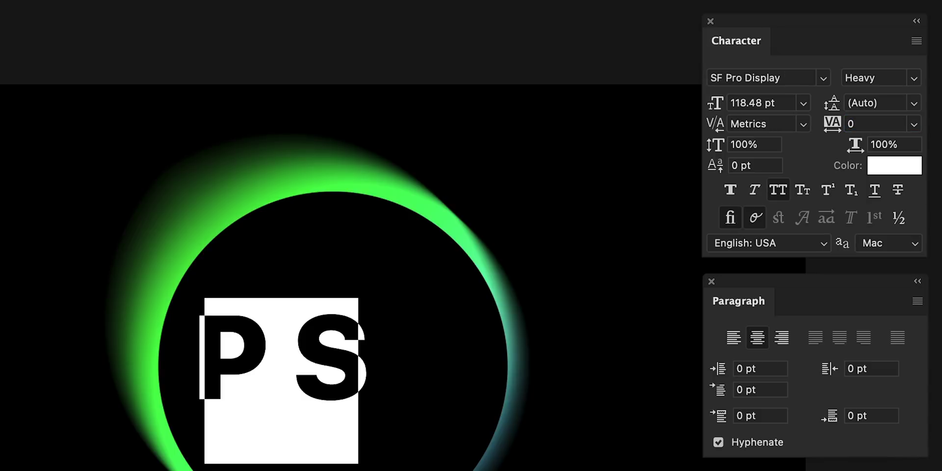
# Step: Enlarge the PS text to about 130%, centre it, and close the Character and Paragraph panels
pyautogui.hotkey('ctrl', 't')
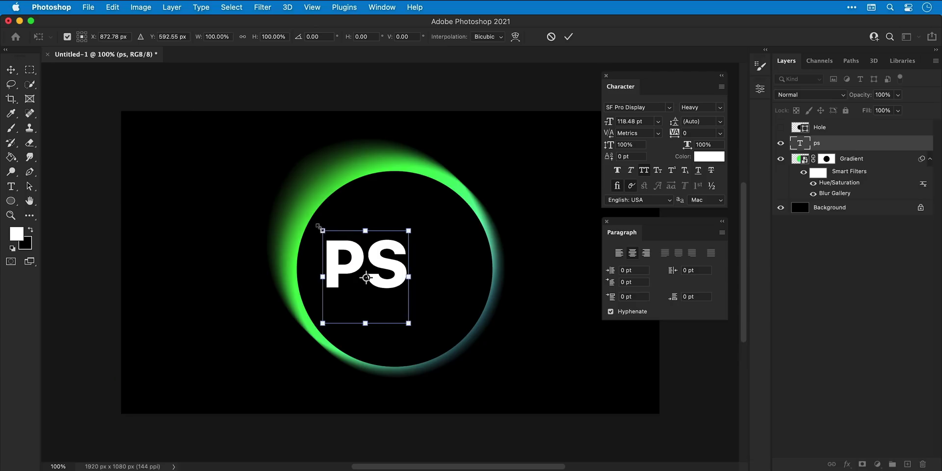
pyautogui.moveTo(323, 230); pyautogui.dragTo(355, 247)
pyautogui.press('Return')
pyautogui.press('v')
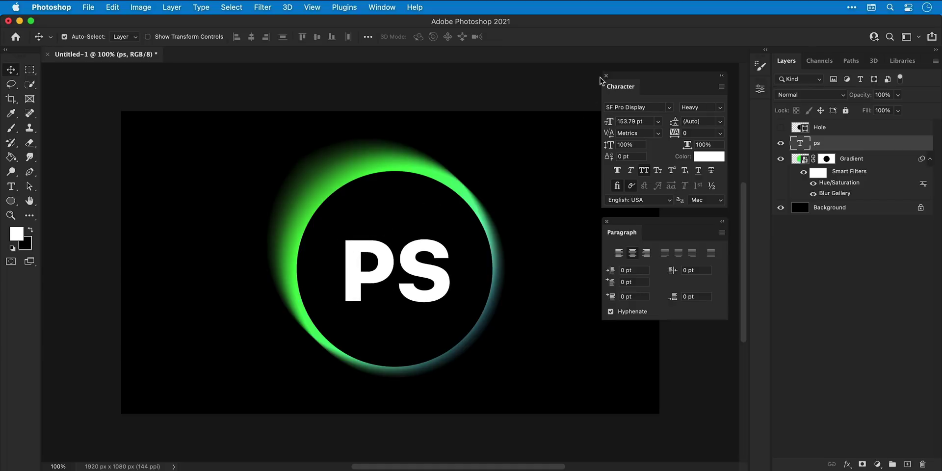
pyautogui.click(605, 75)
pyautogui.click(606, 222)
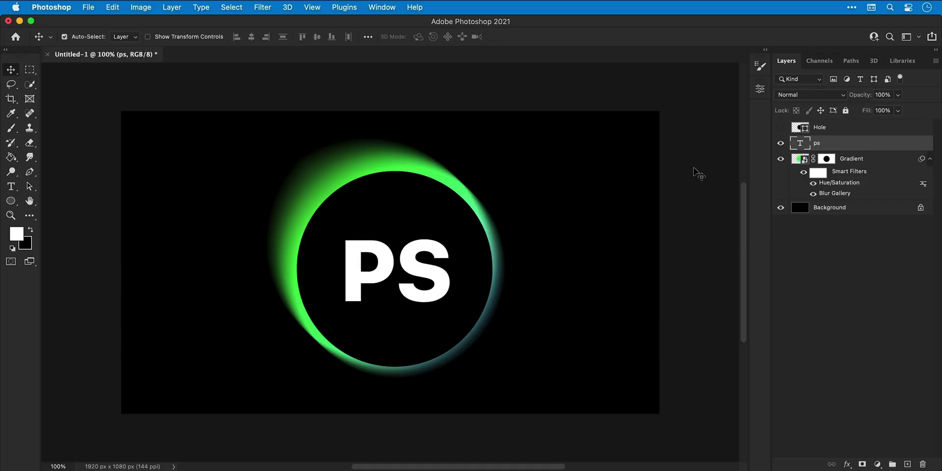